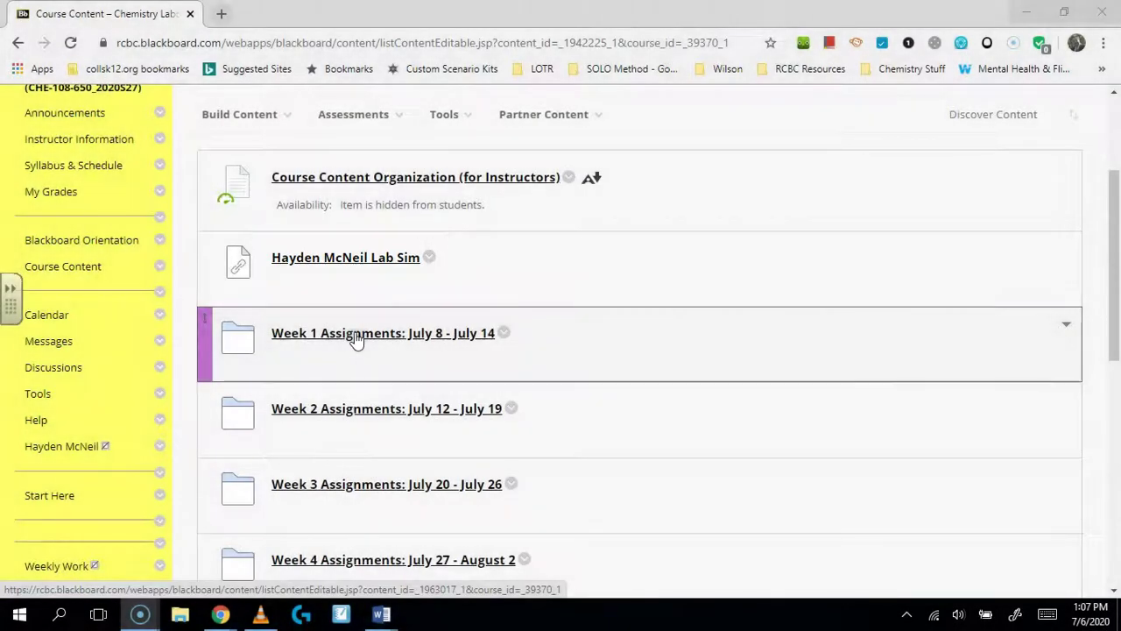
- Scroll through the Blackboard Learn course page to find the HM Lab Simulation link
{"action": "scroll", "coordinate": [135, 376], "scroll_direction": "down", "scroll_amount": 2}
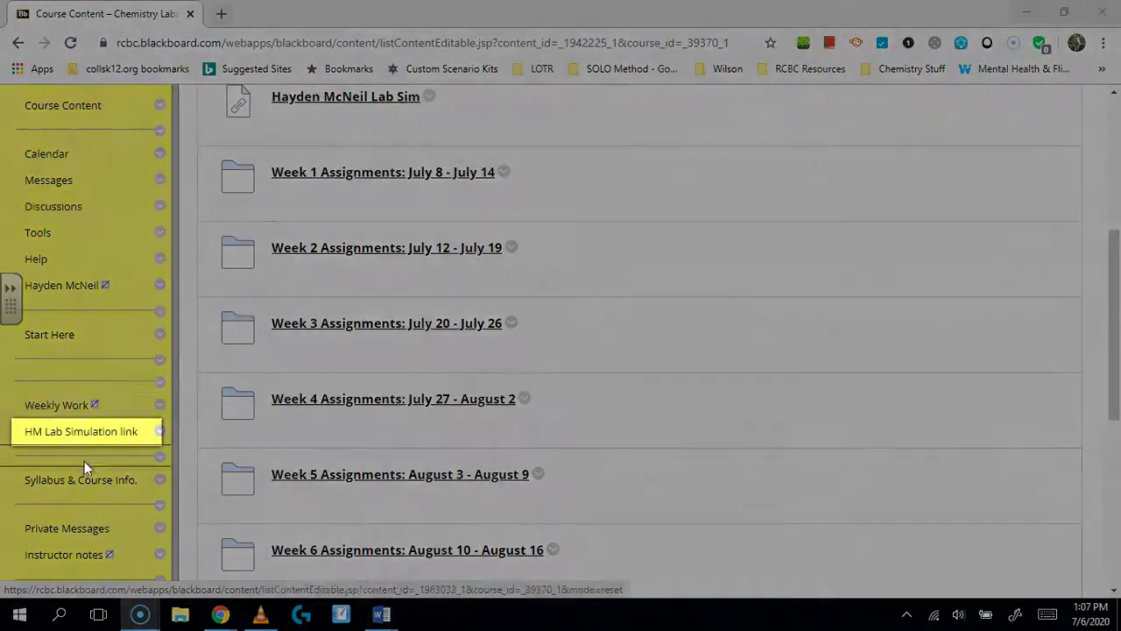
{"action": "scroll", "coordinate": [110, 254], "scroll_direction": "up", "scroll_amount": 3}
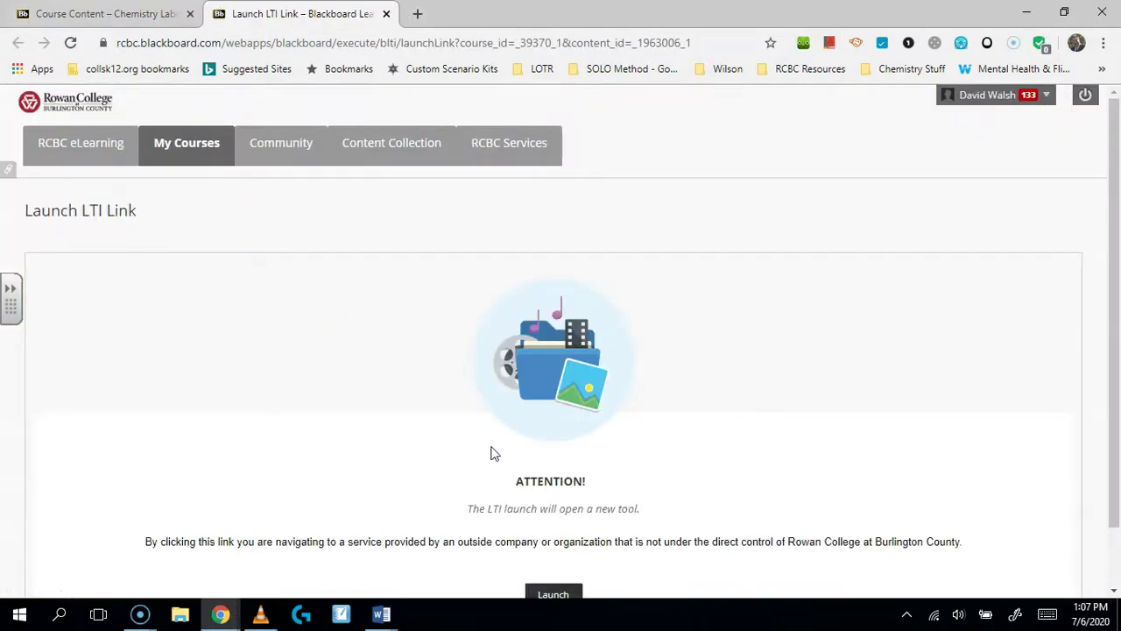
{"action": "scroll", "coordinate": [493, 452], "scroll_direction": "down", "scroll_amount": 1}
- Launch the external lab tool, go to the Hayden-McNeil home page, and browse its New and Existing User options
{"action": "left_click", "coordinate": [548, 526]}
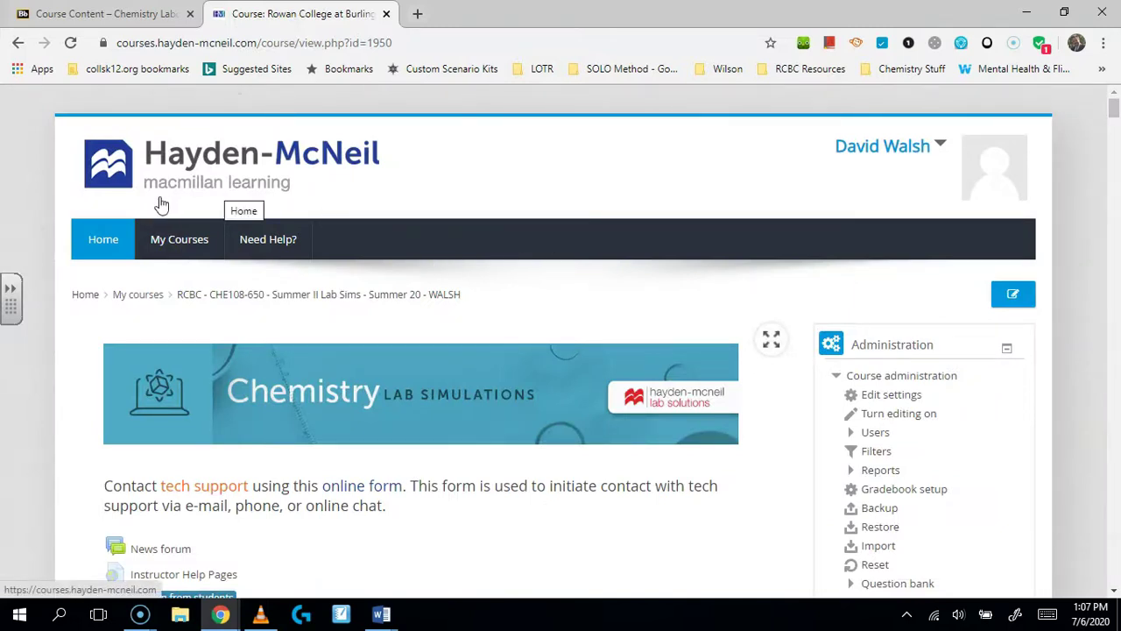
{"action": "left_click", "coordinate": [101, 237]}
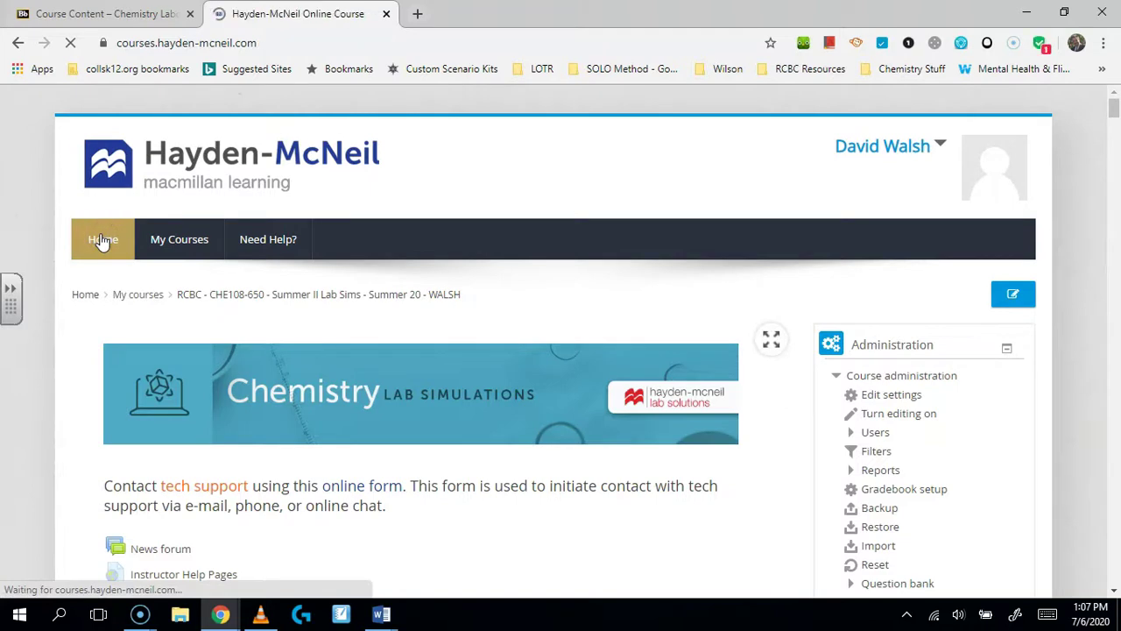
{"action": "scroll", "coordinate": [464, 362], "scroll_direction": "down", "scroll_amount": 2}
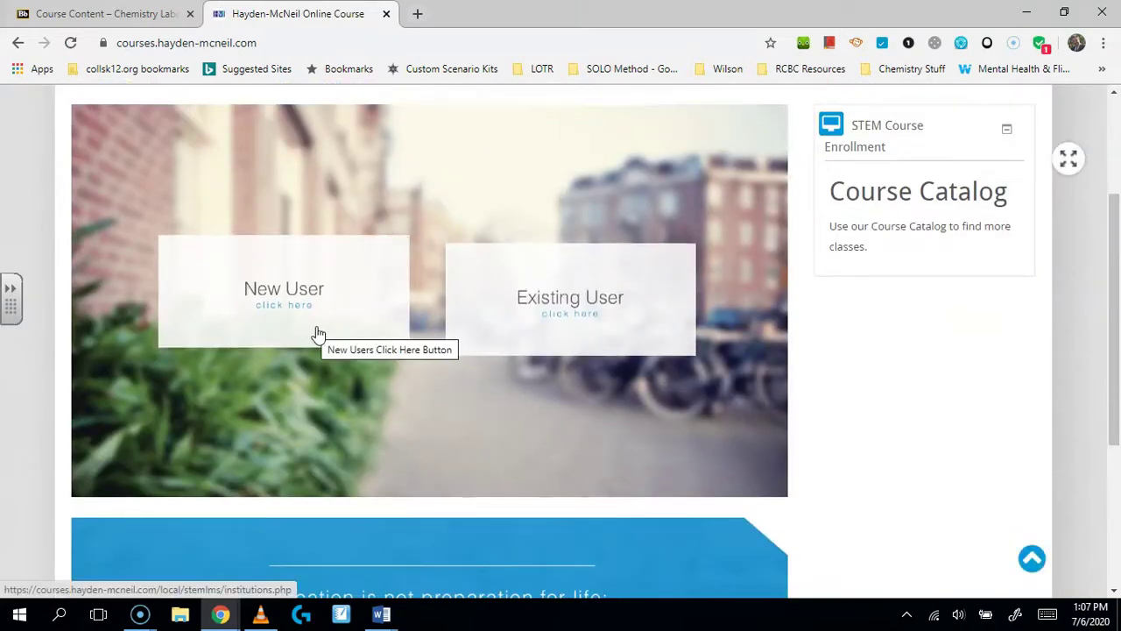
{"action": "scroll", "coordinate": [356, 328], "scroll_direction": "up", "scroll_amount": 2}
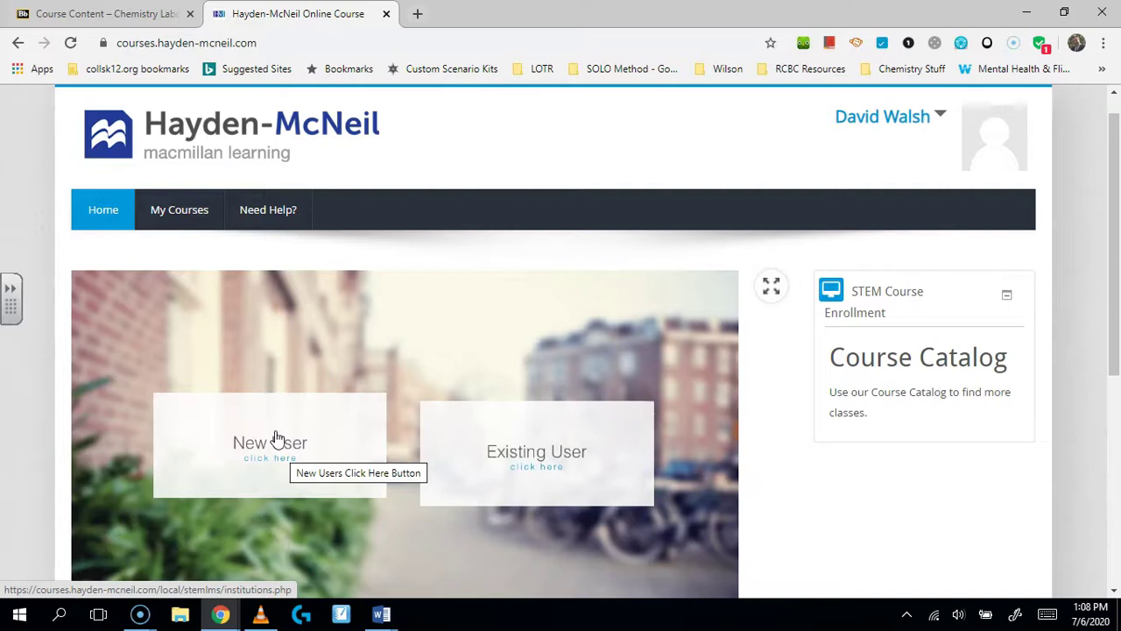
- From the Dashboard, open the summer chemistry lab simulations course and look through its Week 1 section
{"action": "left_click", "coordinate": [275, 438]}
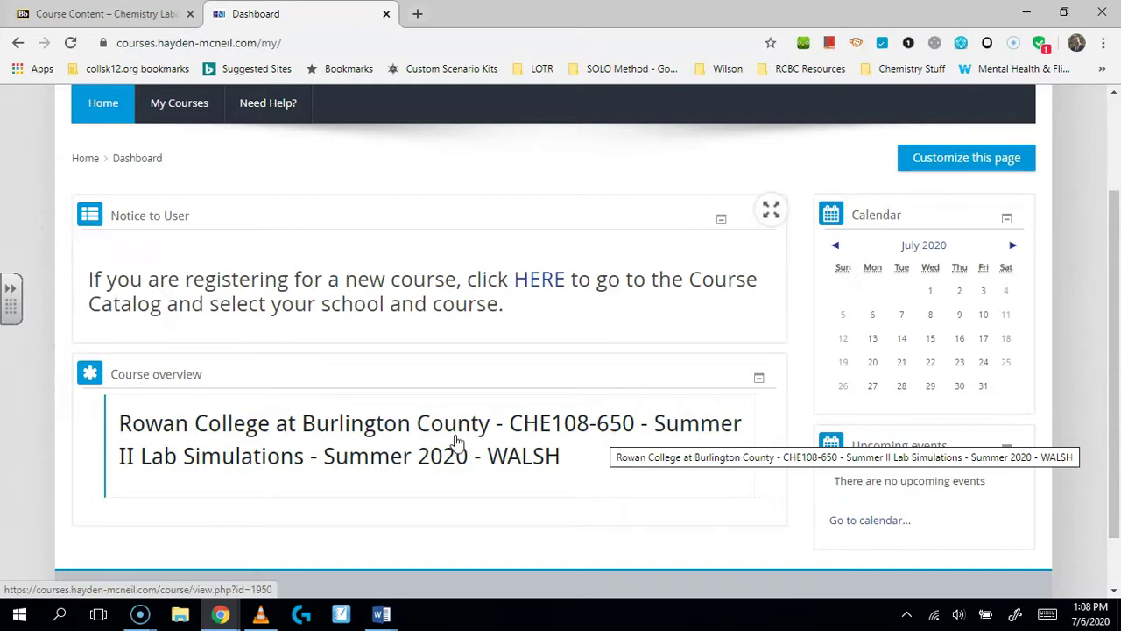
{"action": "left_click", "coordinate": [344, 440]}
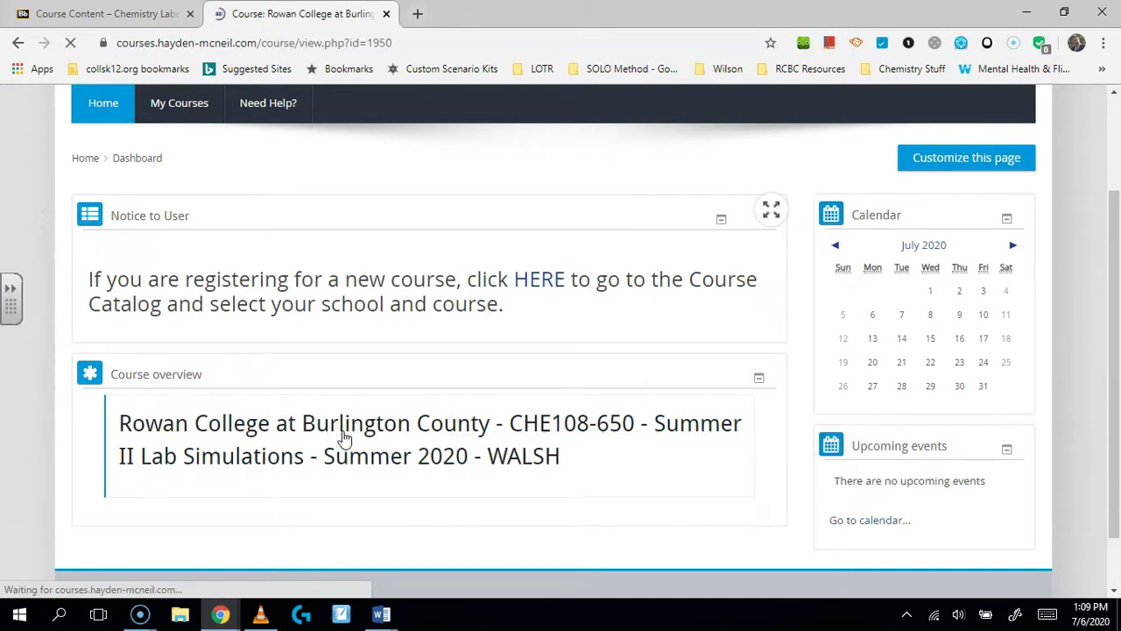
{"action": "scroll", "coordinate": [400, 465], "scroll_direction": "down", "scroll_amount": 7}
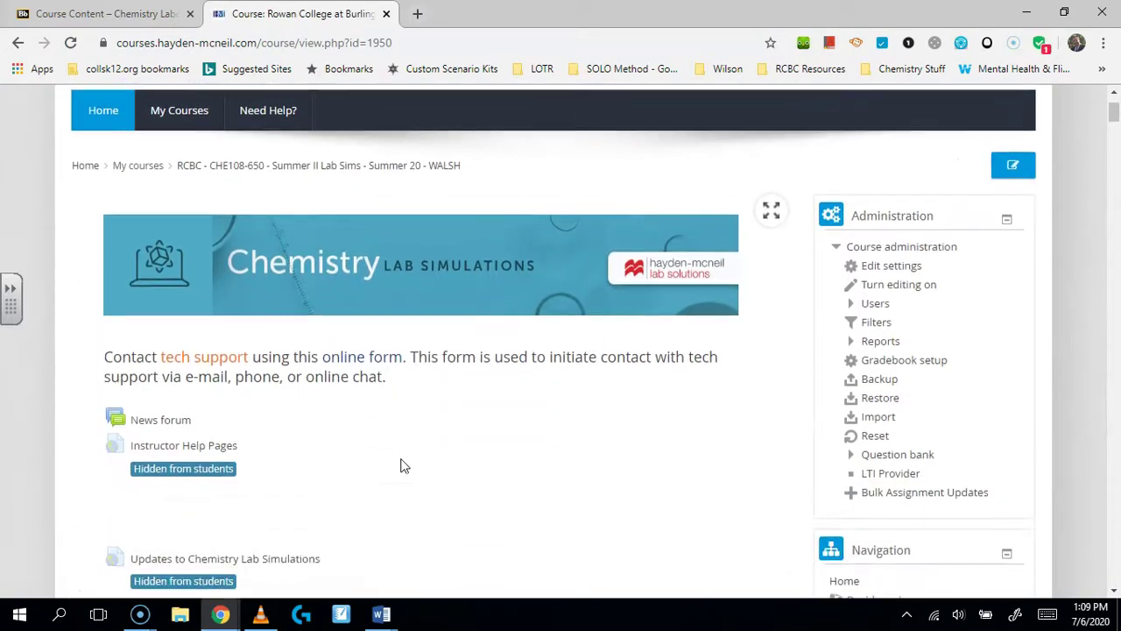
{"action": "scroll", "coordinate": [400, 465], "scroll_direction": "down", "scroll_amount": 9}
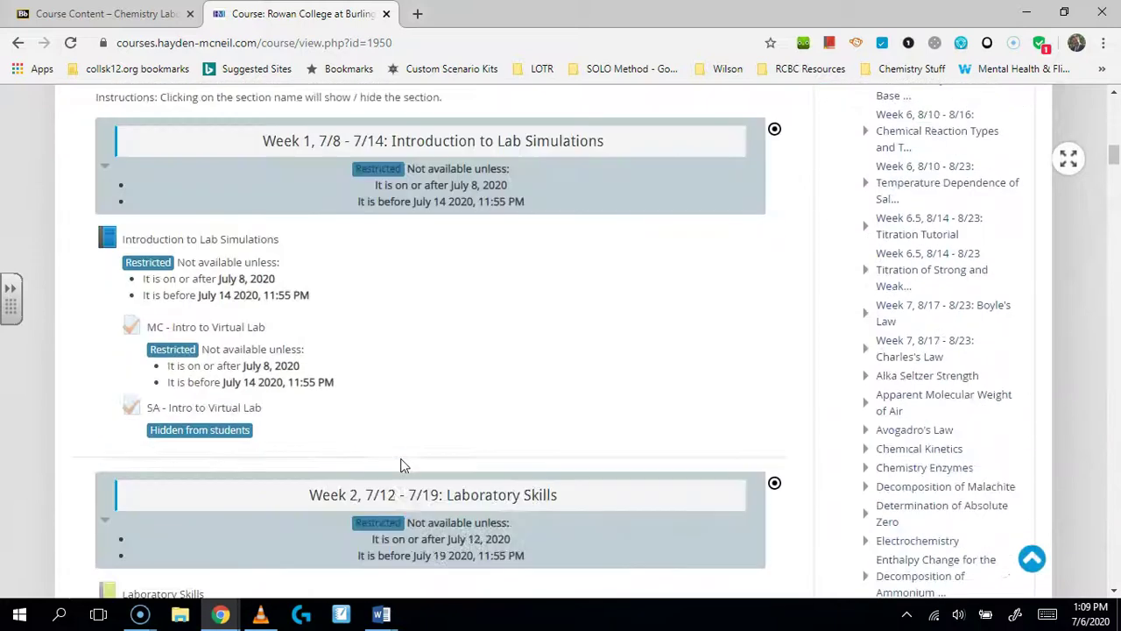
{"action": "scroll", "coordinate": [370, 463], "scroll_direction": "up", "scroll_amount": 5}
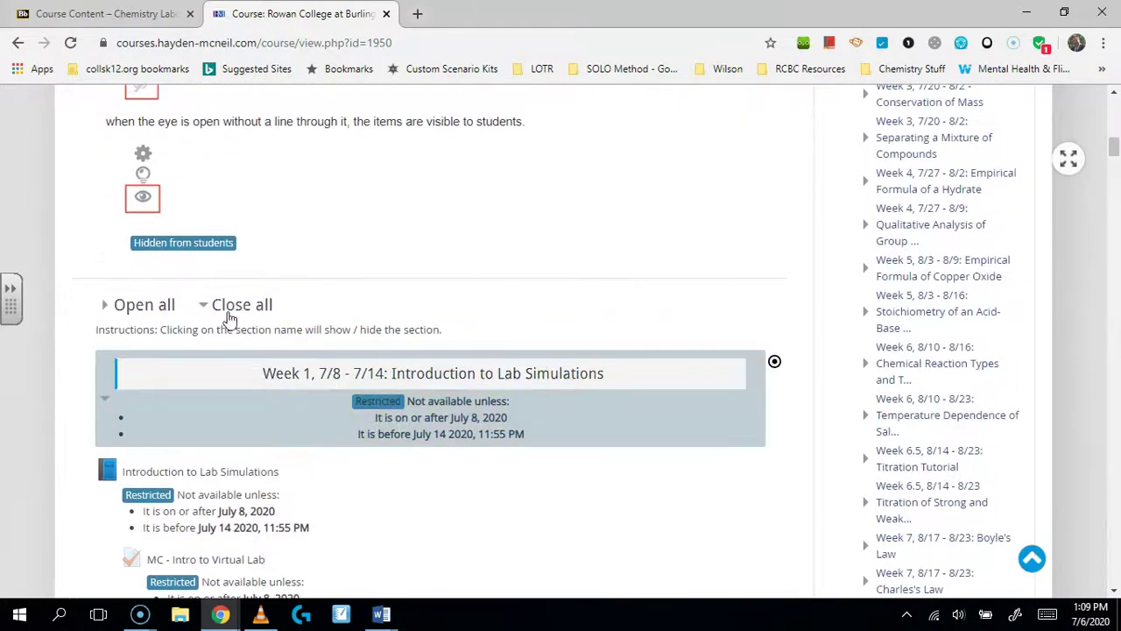
{"action": "scroll", "coordinate": [354, 511], "scroll_direction": "down", "scroll_amount": 1}
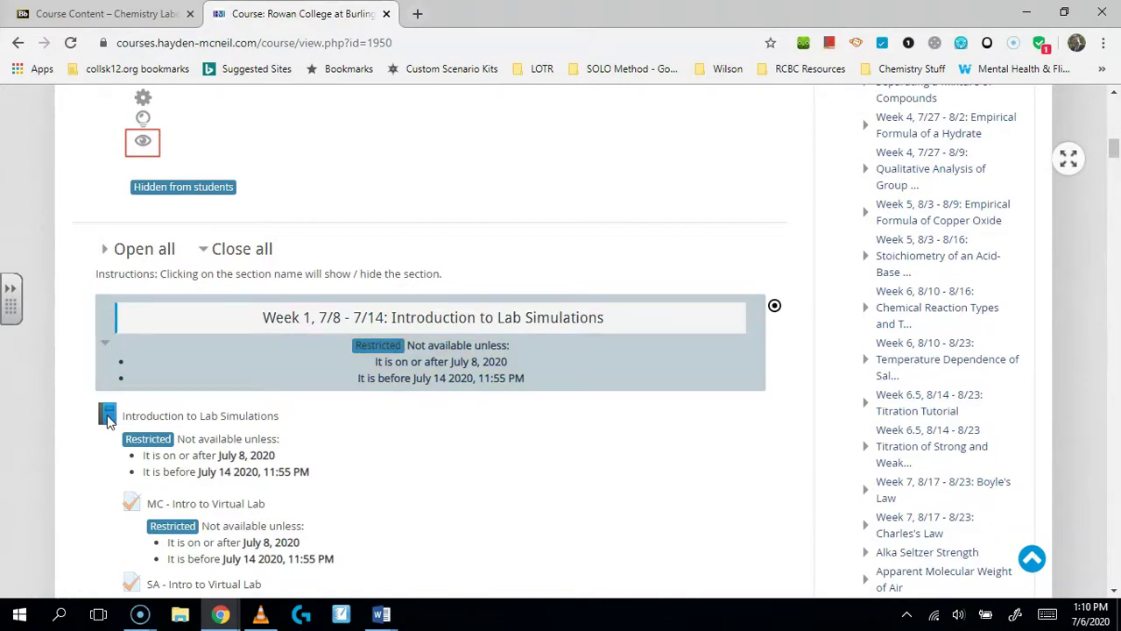
{"action": "scroll", "coordinate": [1013, 280], "scroll_direction": "up", "scroll_amount": 5}
- Turn editing on, then open the Introduction to Lab Simulations book and read through its Background chapter
{"action": "left_click", "coordinate": [1013, 279]}
{"action": "scroll", "coordinate": [376, 493], "scroll_direction": "down", "scroll_amount": 10}
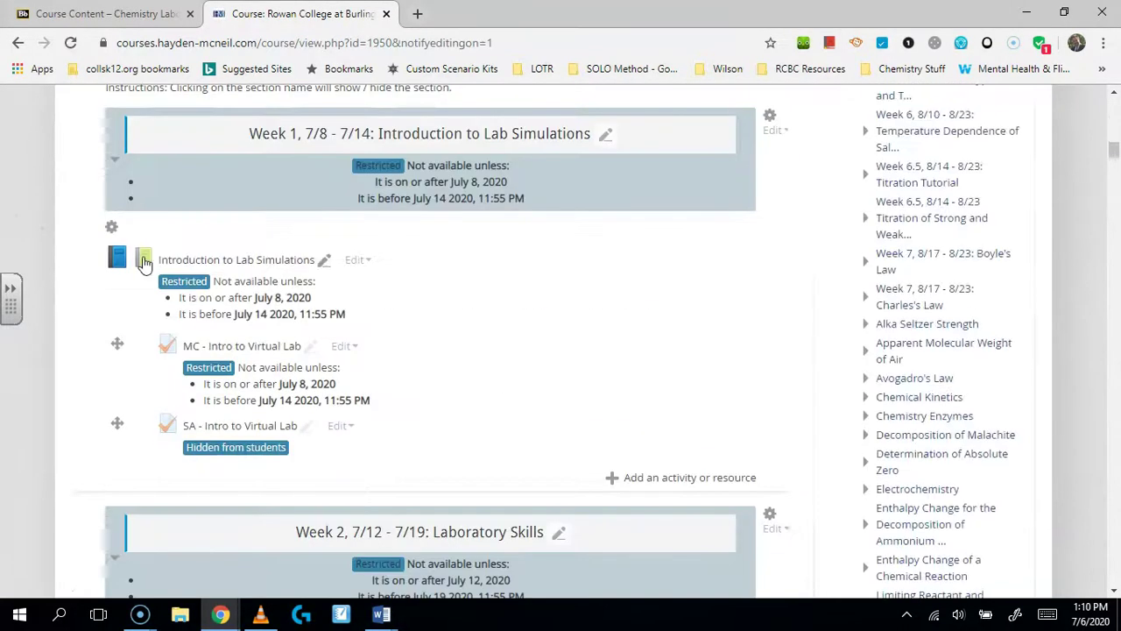
{"action": "left_click", "coordinate": [211, 256]}
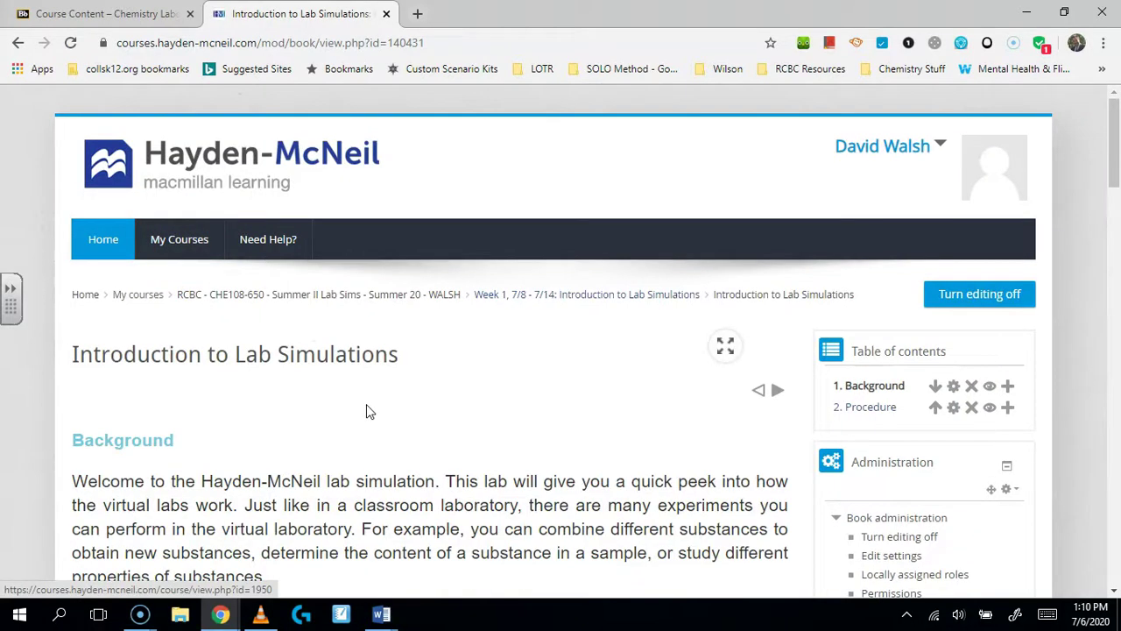
{"action": "scroll", "coordinate": [366, 405], "scroll_direction": "down", "scroll_amount": 2}
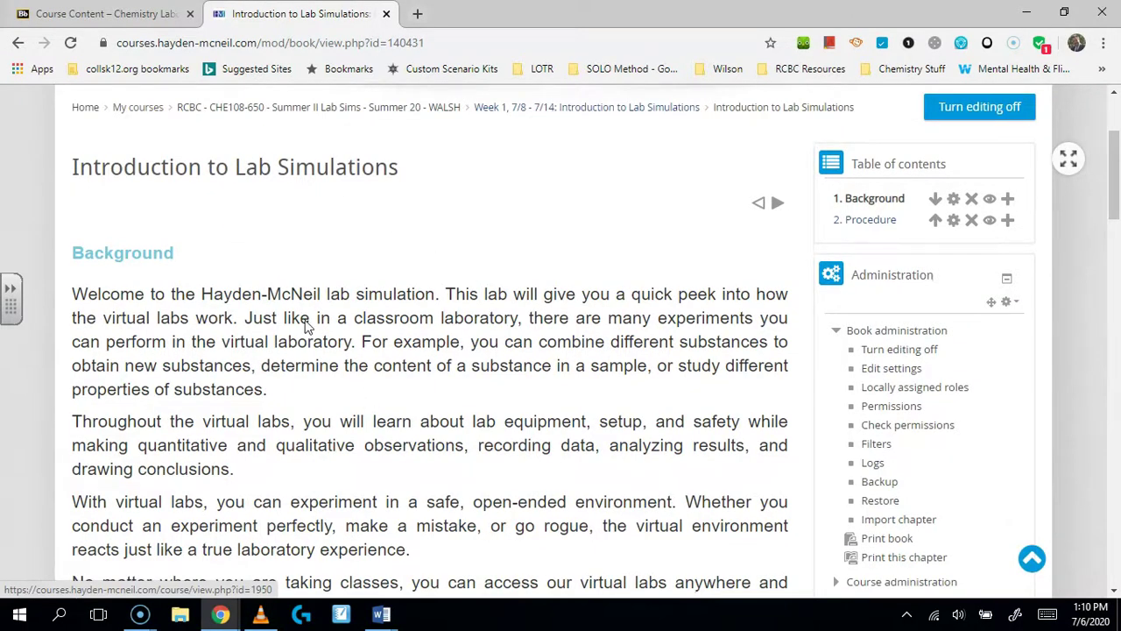
{"action": "scroll", "coordinate": [306, 326], "scroll_direction": "down", "scroll_amount": 5}
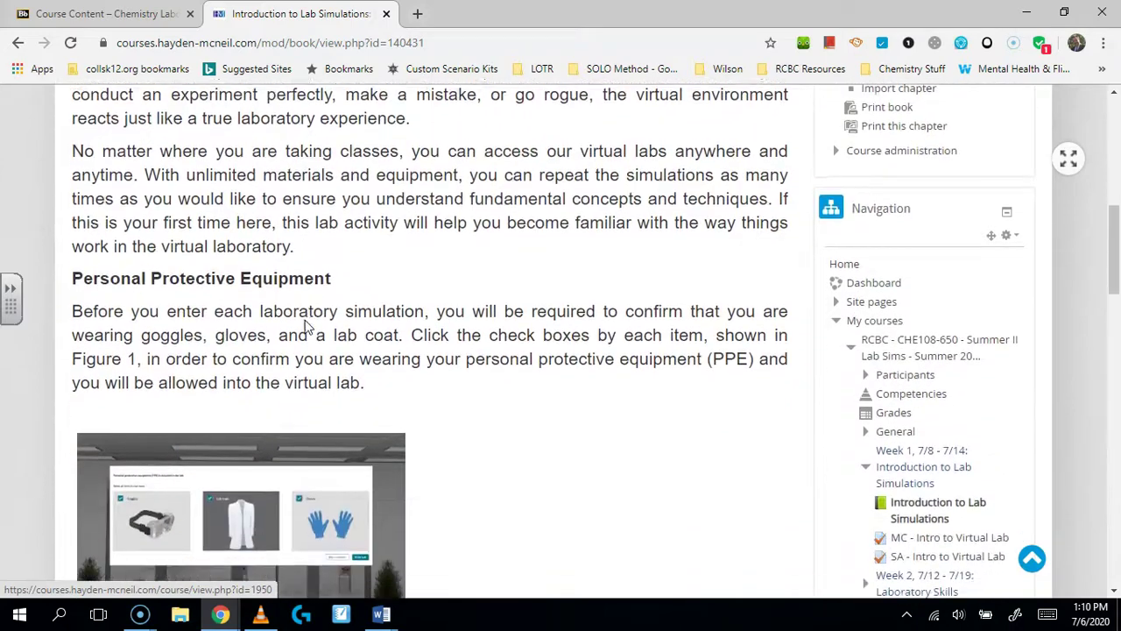
{"action": "scroll", "coordinate": [307, 326], "scroll_direction": "down", "scroll_amount": 3}
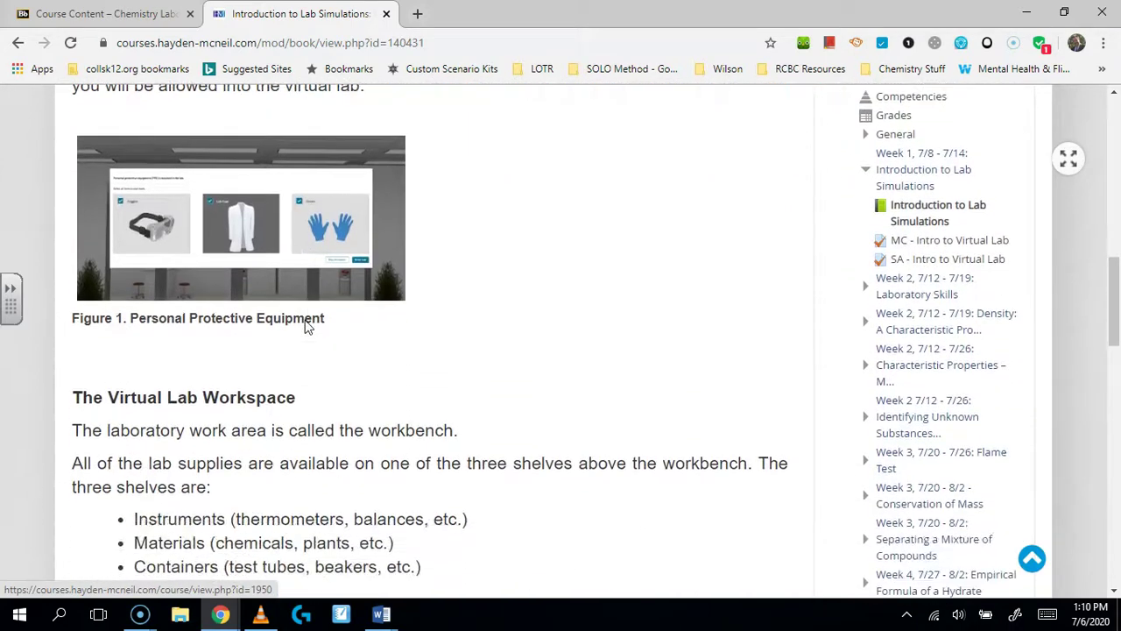
{"action": "scroll", "coordinate": [306, 326], "scroll_direction": "down", "scroll_amount": 6}
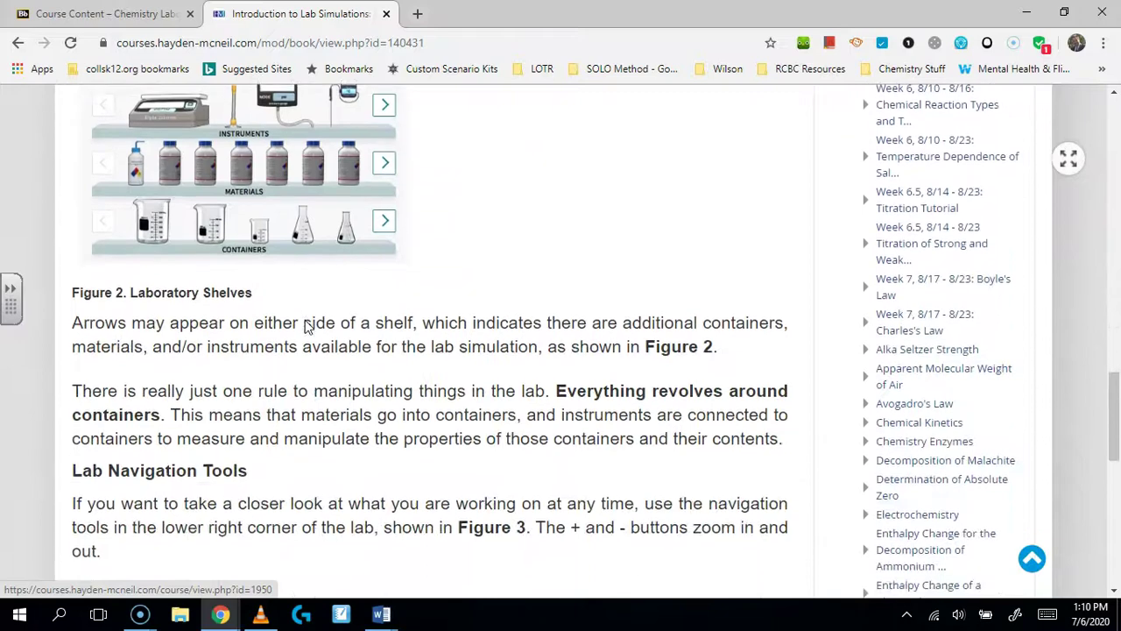
{"action": "scroll", "coordinate": [307, 324], "scroll_direction": "down", "scroll_amount": 4}
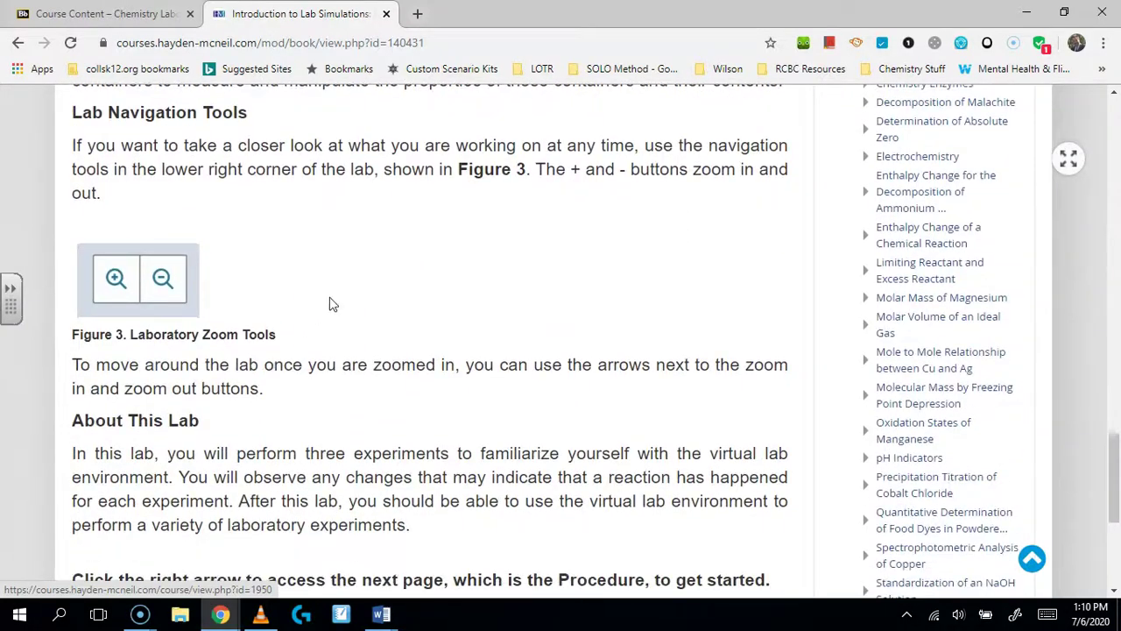
{"action": "scroll", "coordinate": [369, 307], "scroll_direction": "down", "scroll_amount": 3}
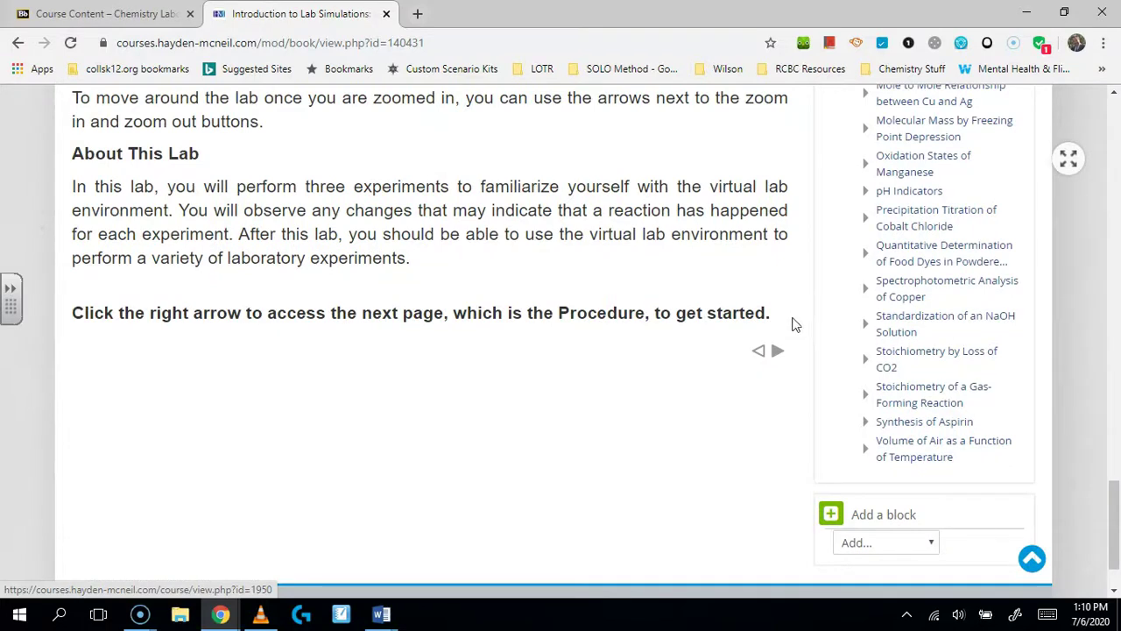
- Move on to the Procedure chapter and read through it
{"action": "left_click", "coordinate": [778, 353]}
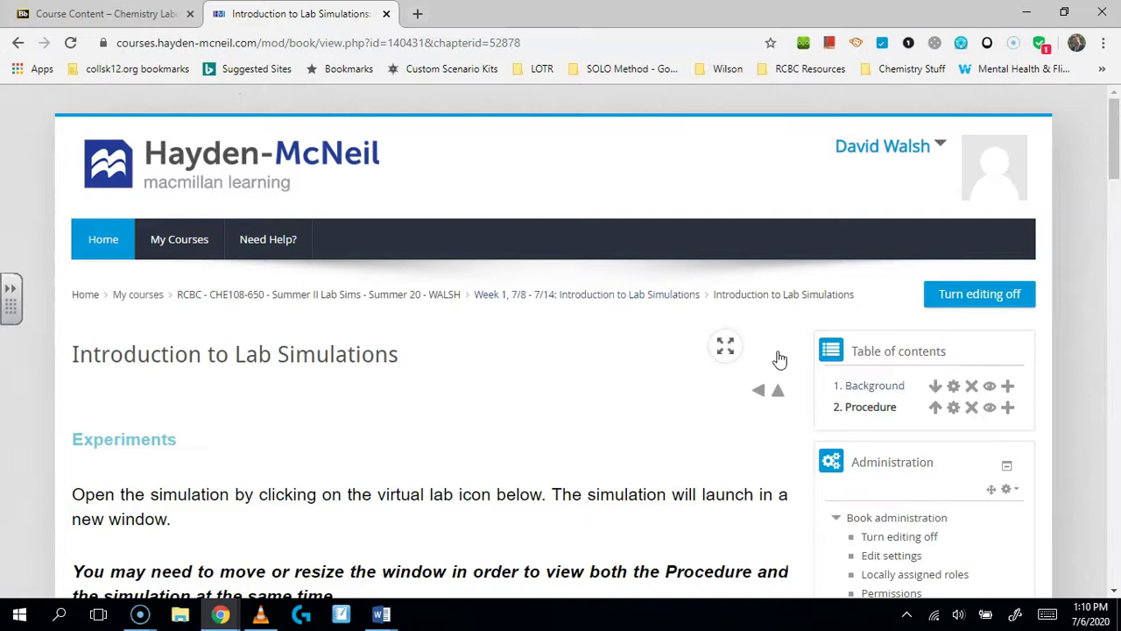
{"action": "scroll", "coordinate": [300, 368], "scroll_direction": "down", "scroll_amount": 3}
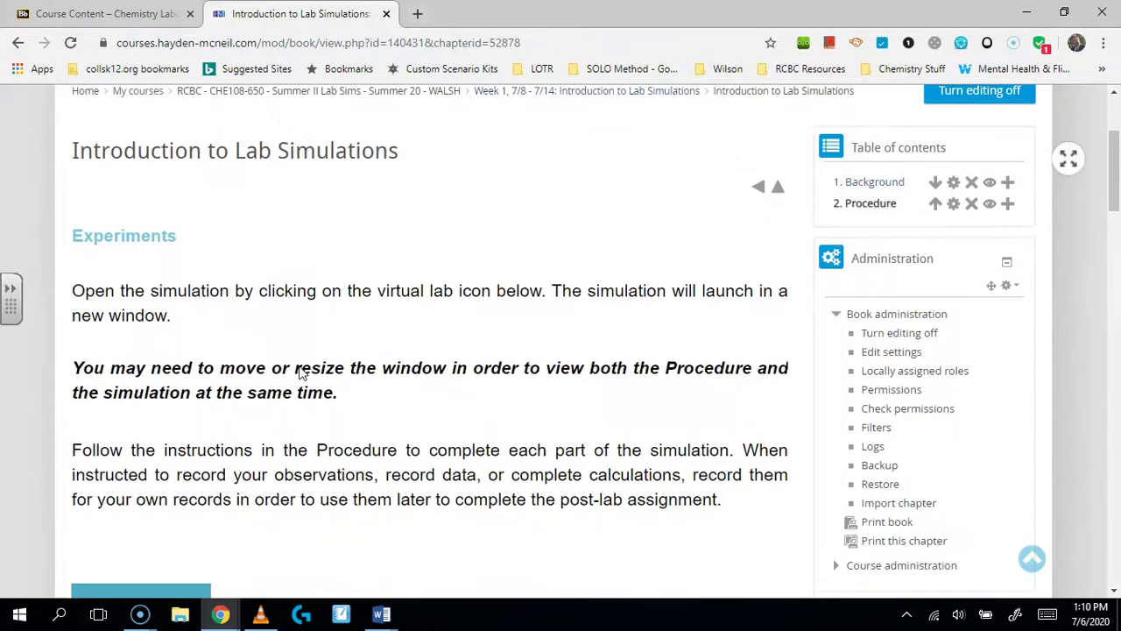
{"action": "scroll", "coordinate": [301, 369], "scroll_direction": "down", "scroll_amount": 2}
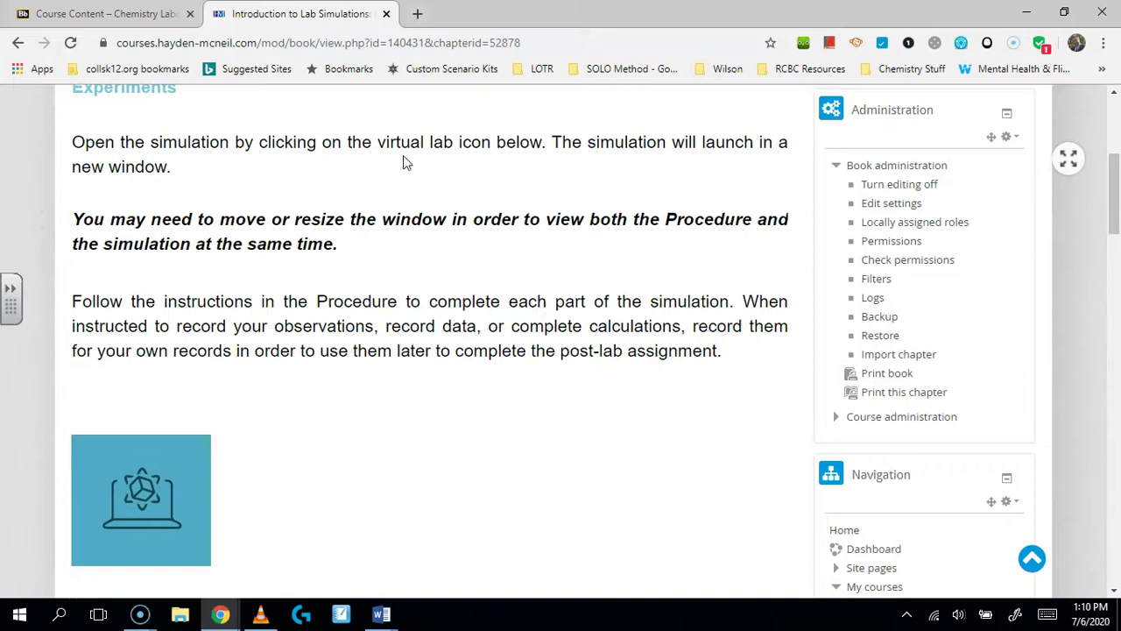
{"action": "scroll", "coordinate": [431, 300], "scroll_direction": "down", "scroll_amount": 5}
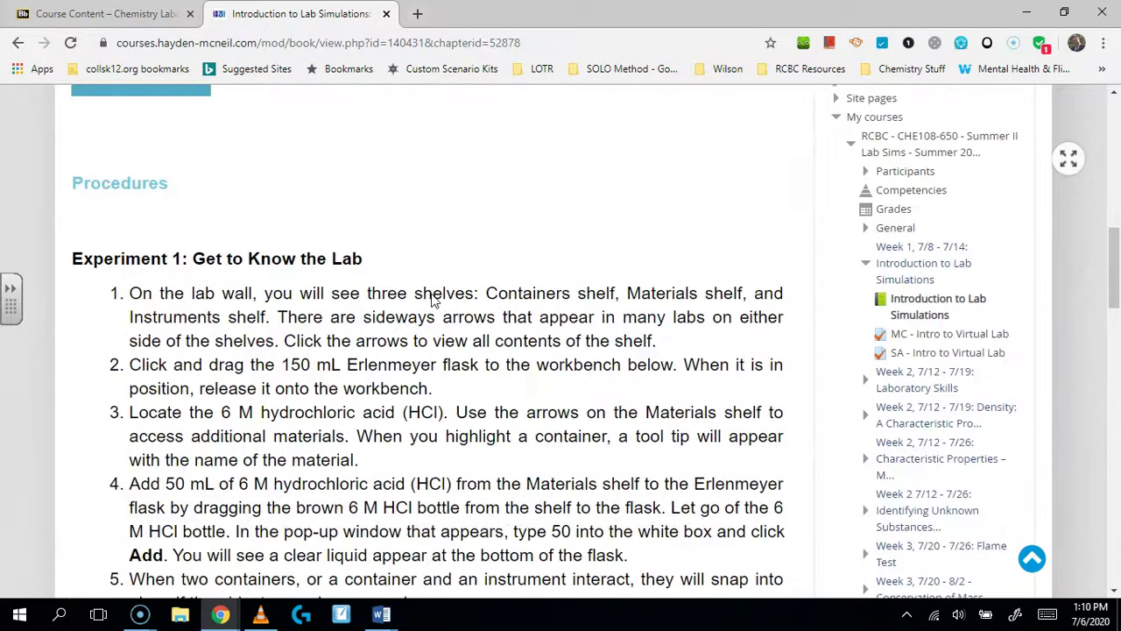
{"action": "scroll", "coordinate": [429, 277], "scroll_direction": "up", "scroll_amount": 3}
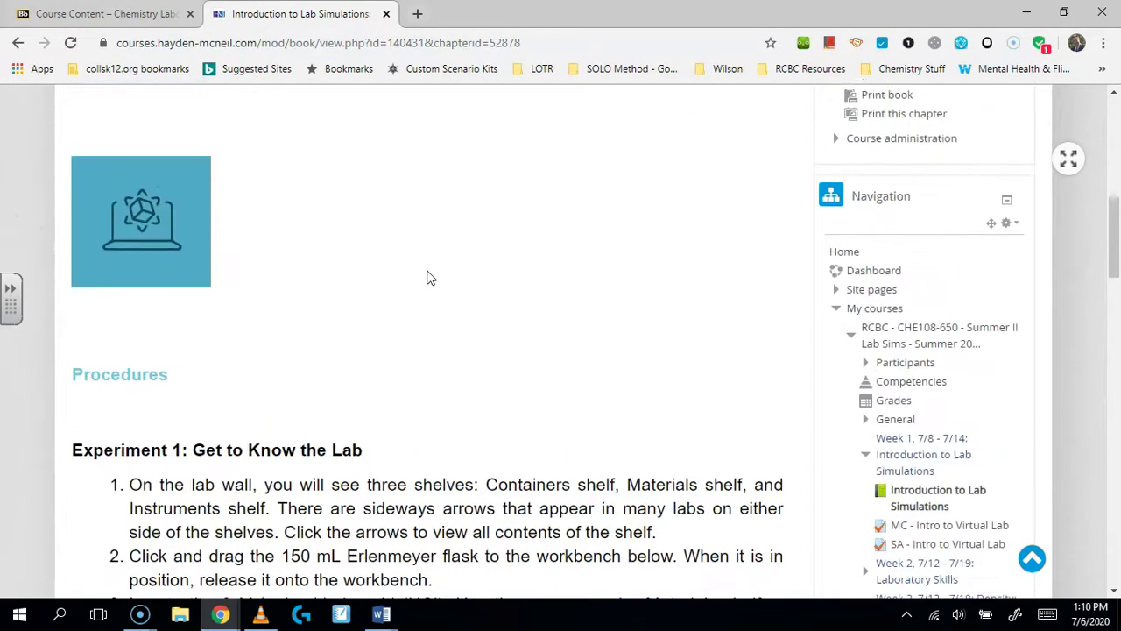
{"action": "scroll", "coordinate": [288, 438], "scroll_direction": "down", "scroll_amount": 2}
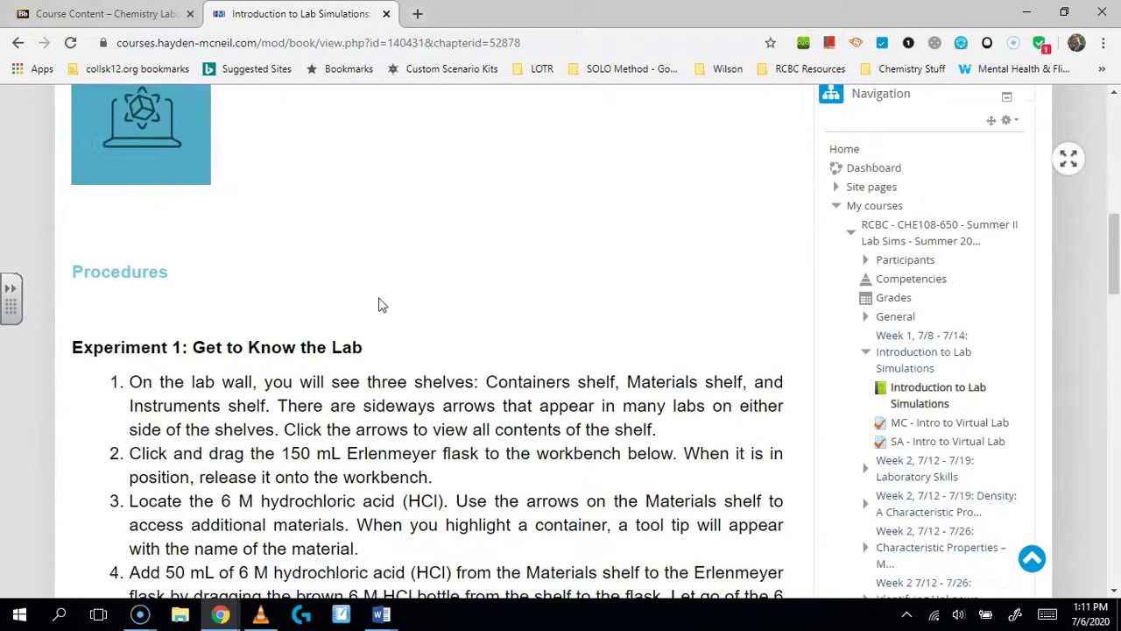
{"action": "scroll", "coordinate": [381, 304], "scroll_direction": "up", "scroll_amount": 2}
- Preview the virtual lab image, then launch Chemistry Simulation #1 in a new tab and start the lab
{"action": "left_click", "coordinate": [162, 285]}
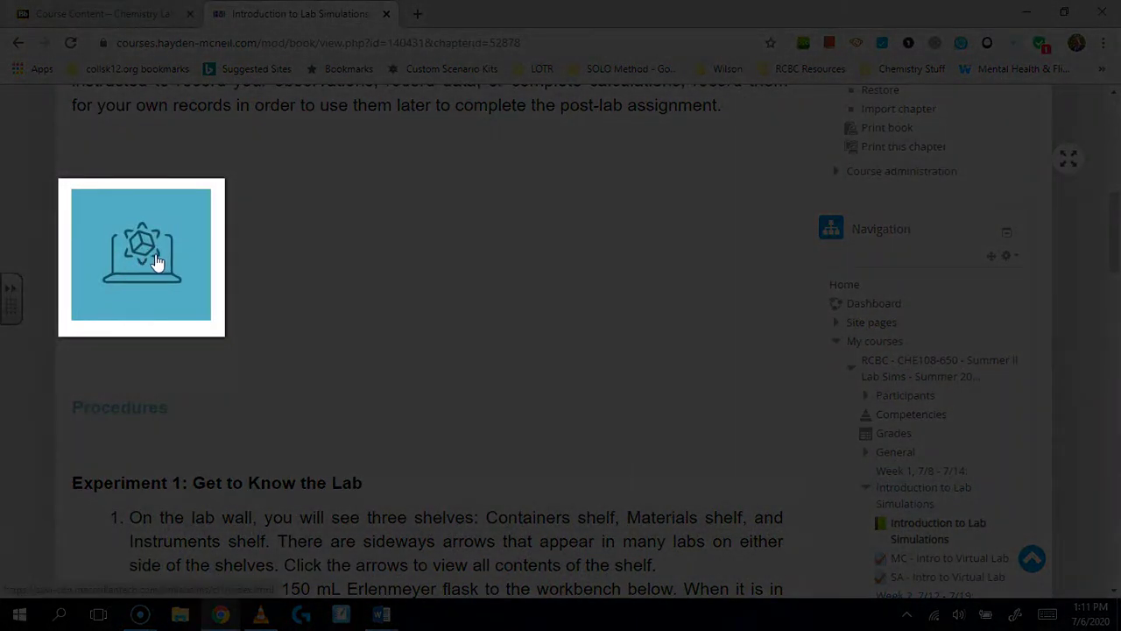
{"action": "left_click", "coordinate": [166, 258]}
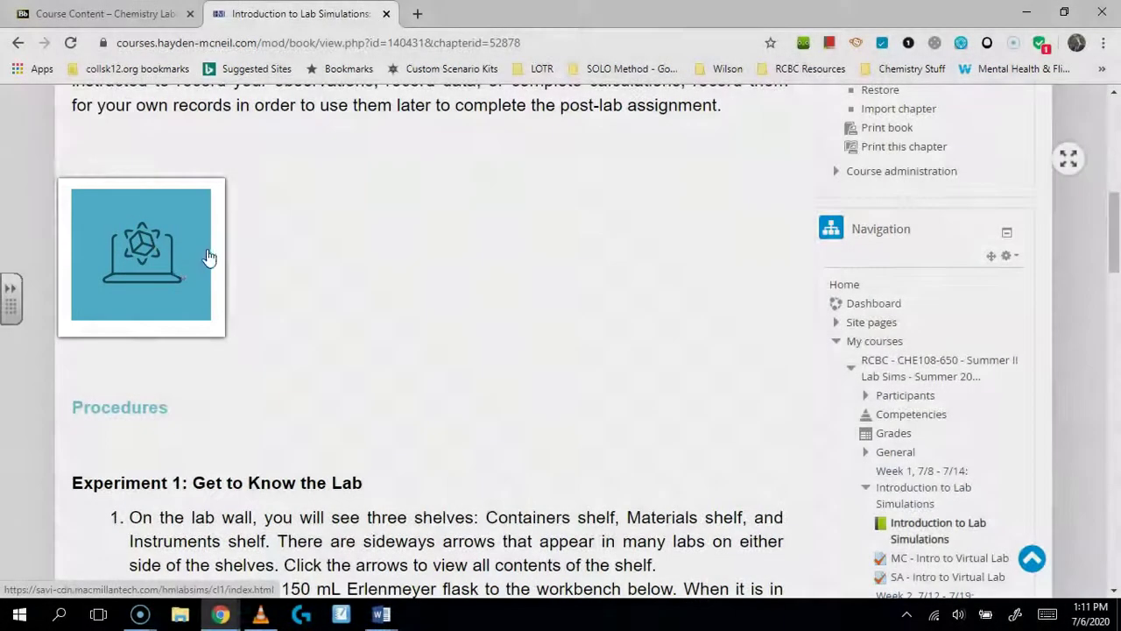
{"action": "scroll", "coordinate": [271, 248], "scroll_direction": "up", "scroll_amount": 1}
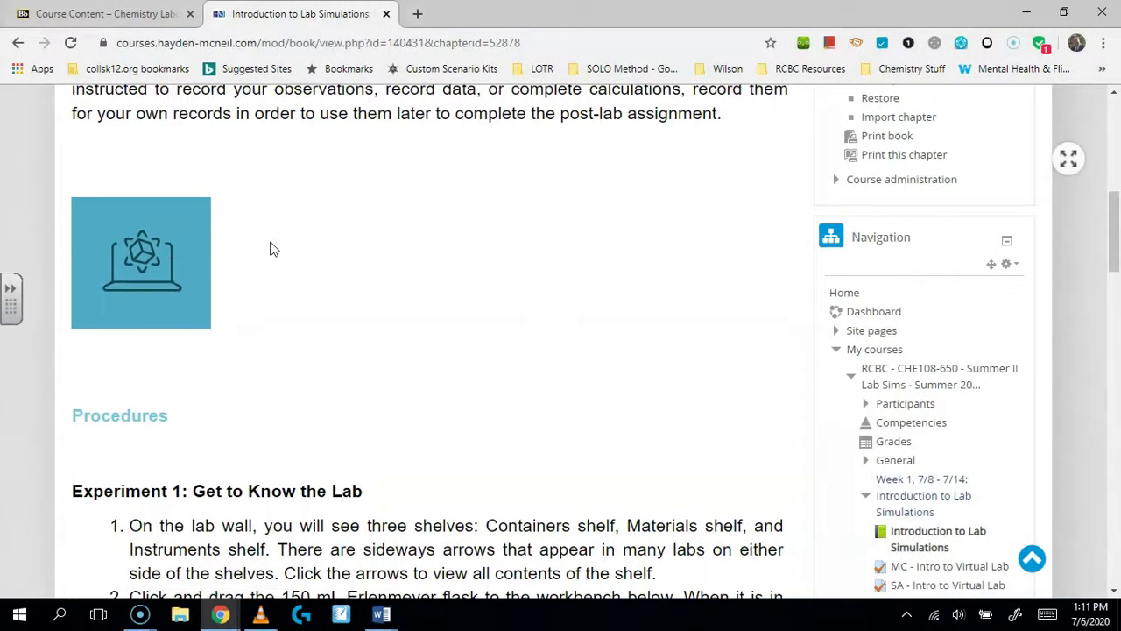
{"action": "left_click", "coordinate": [129, 326]}
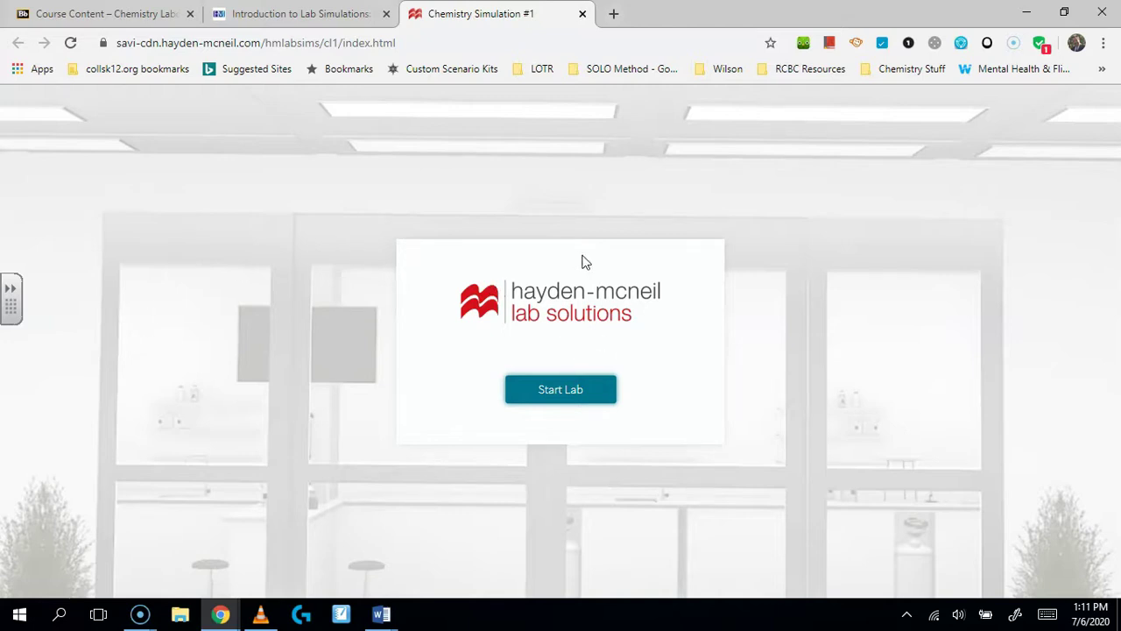
{"action": "left_click", "coordinate": [556, 393]}
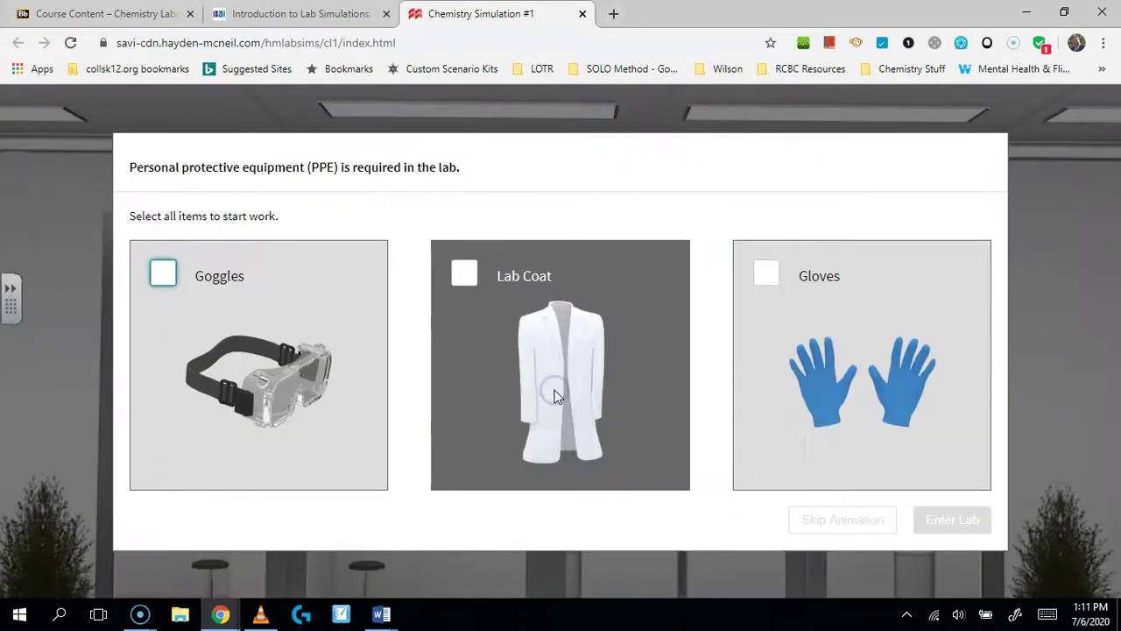
- Put on goggles, lab coat and gloves, then enter the virtual lab
{"action": "left_click", "coordinate": [163, 273]}
{"action": "left_click", "coordinate": [462, 274]}
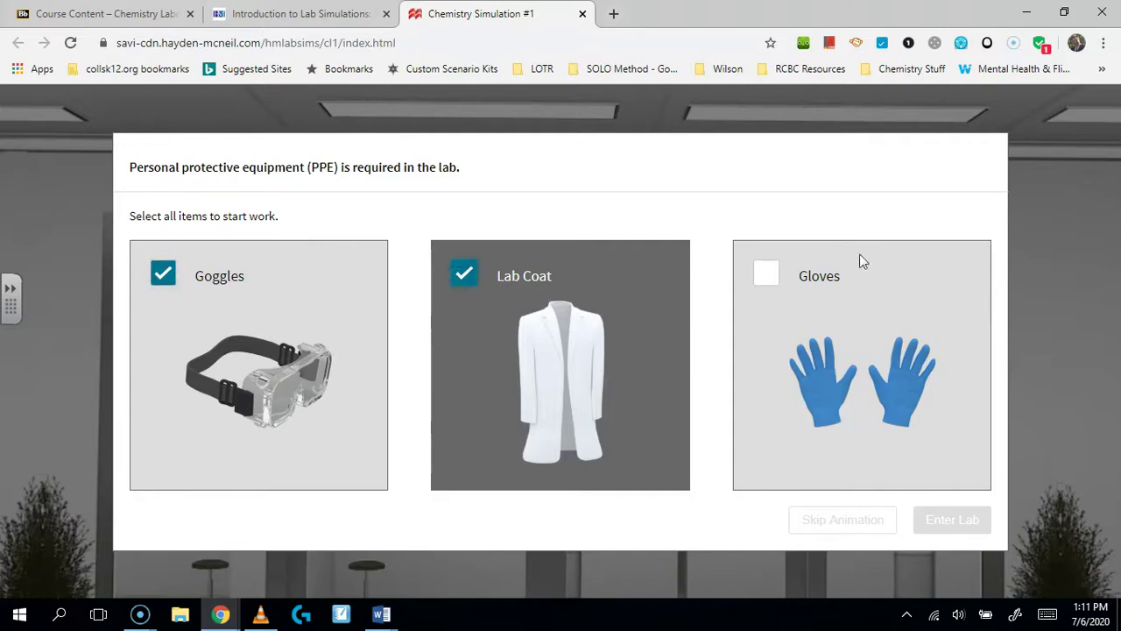
{"action": "left_click", "coordinate": [759, 266]}
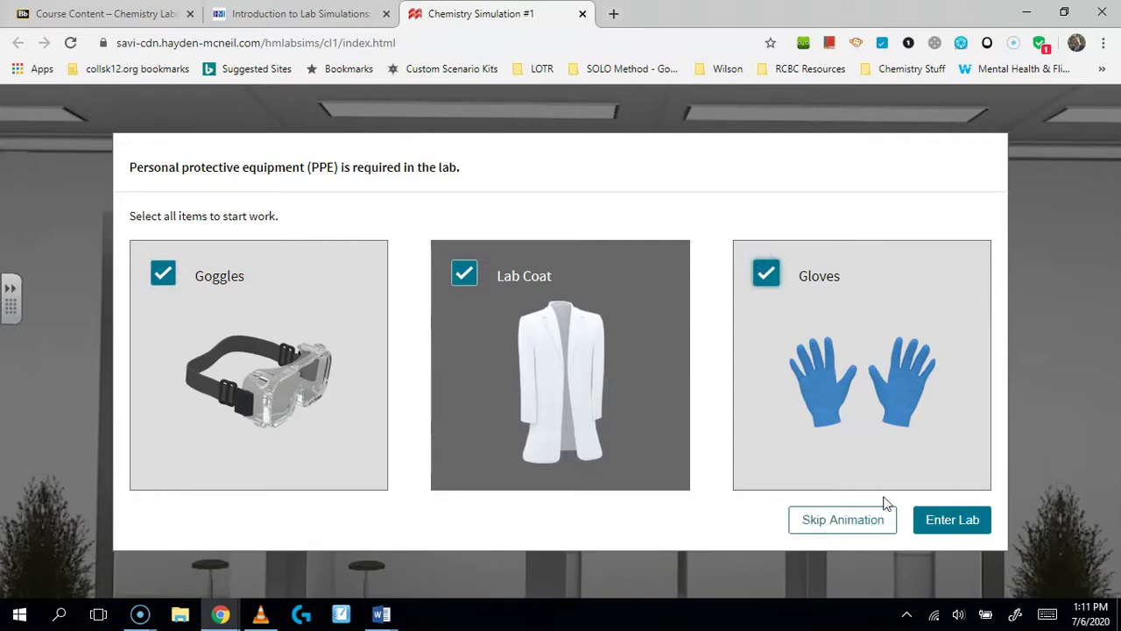
{"action": "left_click", "coordinate": [943, 522]}
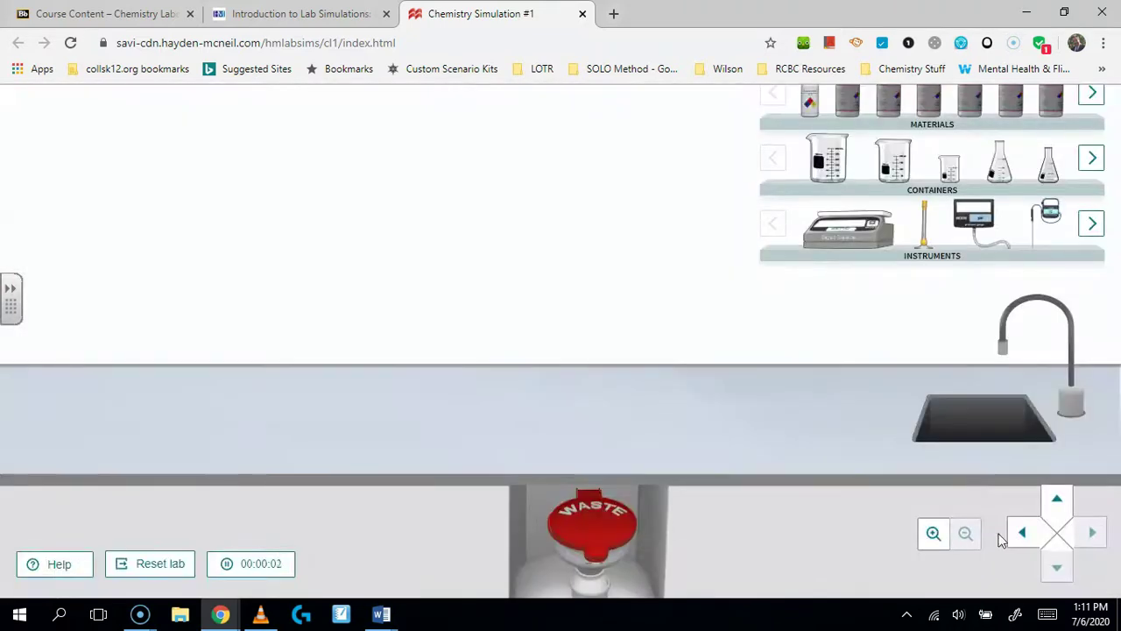
{"action": "left_click", "coordinate": [1056, 513]}
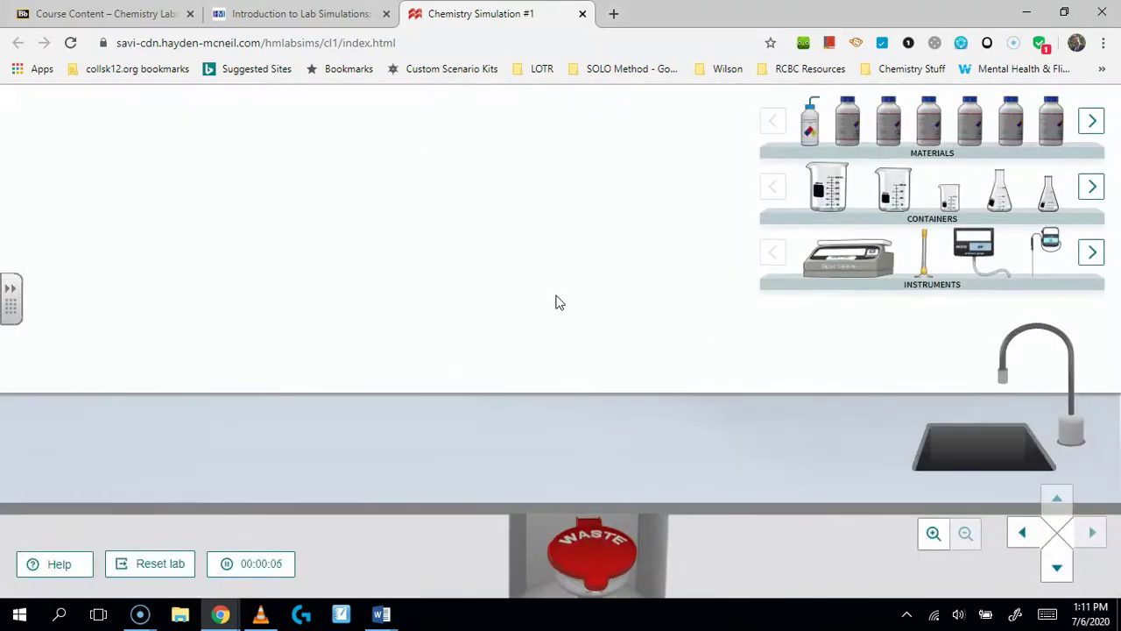
{"action": "left_click", "coordinate": [314, 14]}
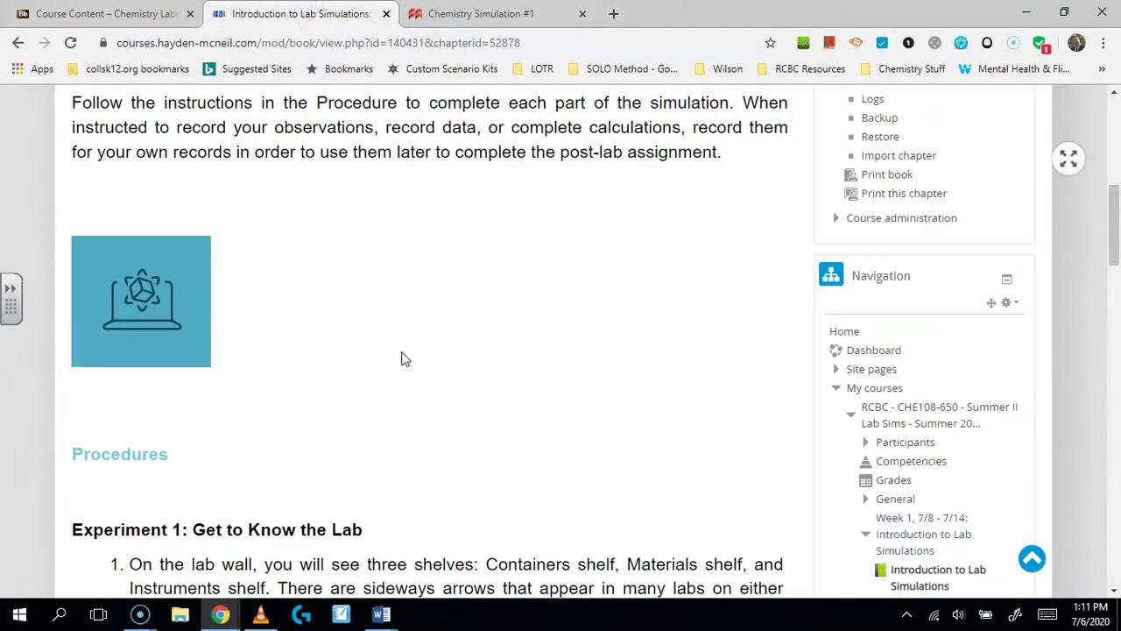
{"action": "scroll", "coordinate": [433, 418], "scroll_direction": "down", "scroll_amount": 5}
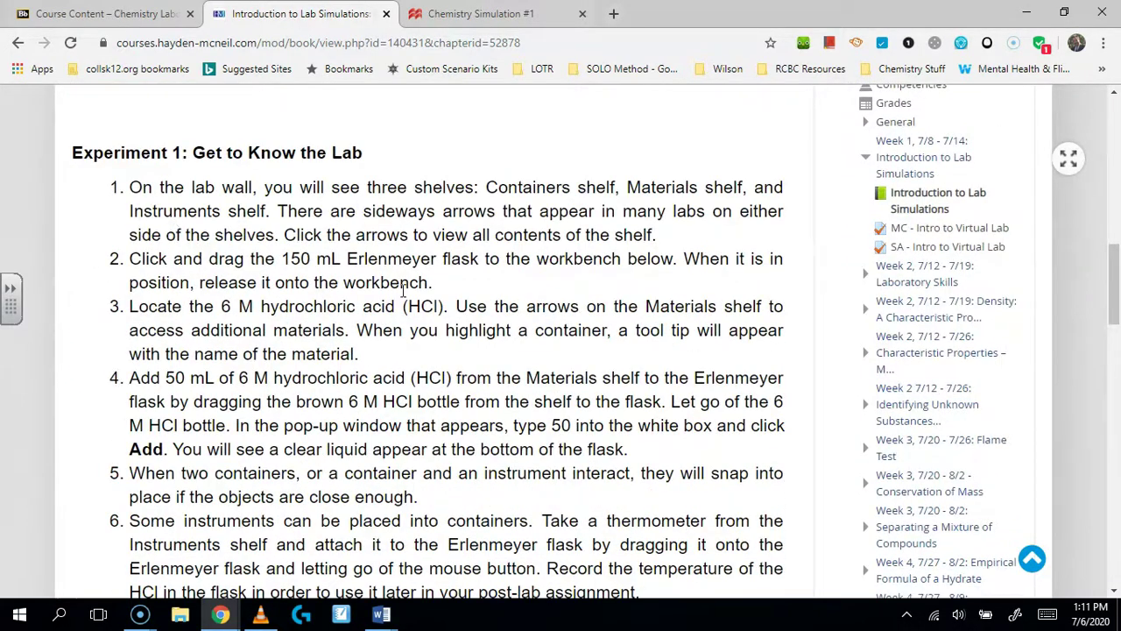
{"action": "left_click", "coordinate": [485, 19]}
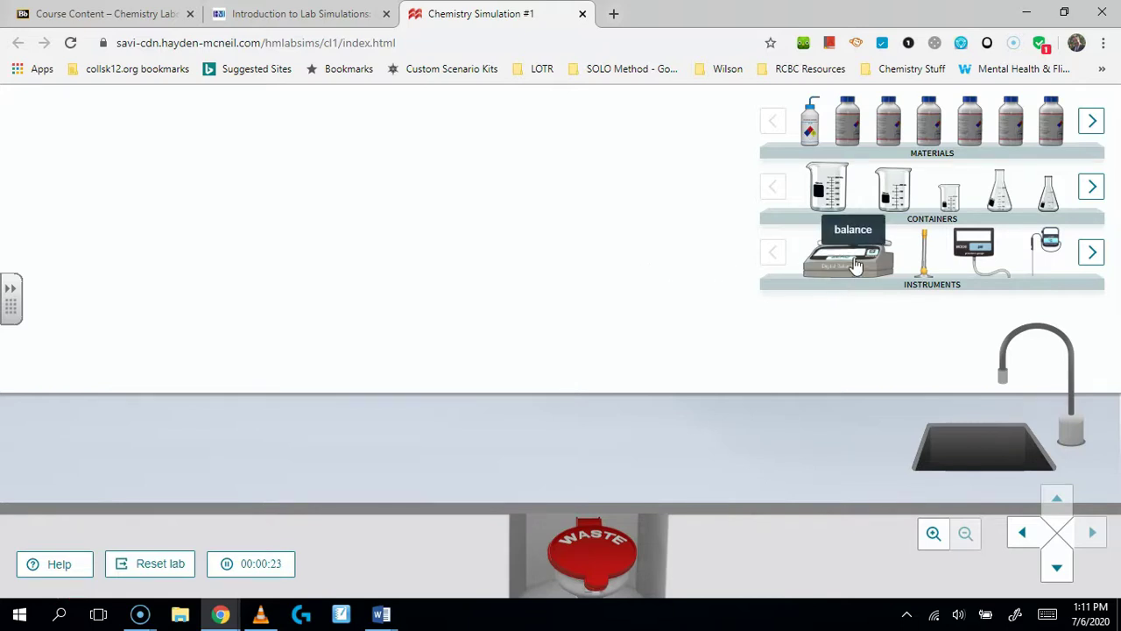
- Place the digital balance and a 400 mL beaker on the bench, weigh the beaker, then put it in the sink
{"action": "left_click_drag", "start_coordinate": [856, 262], "coordinate": [595, 388]}
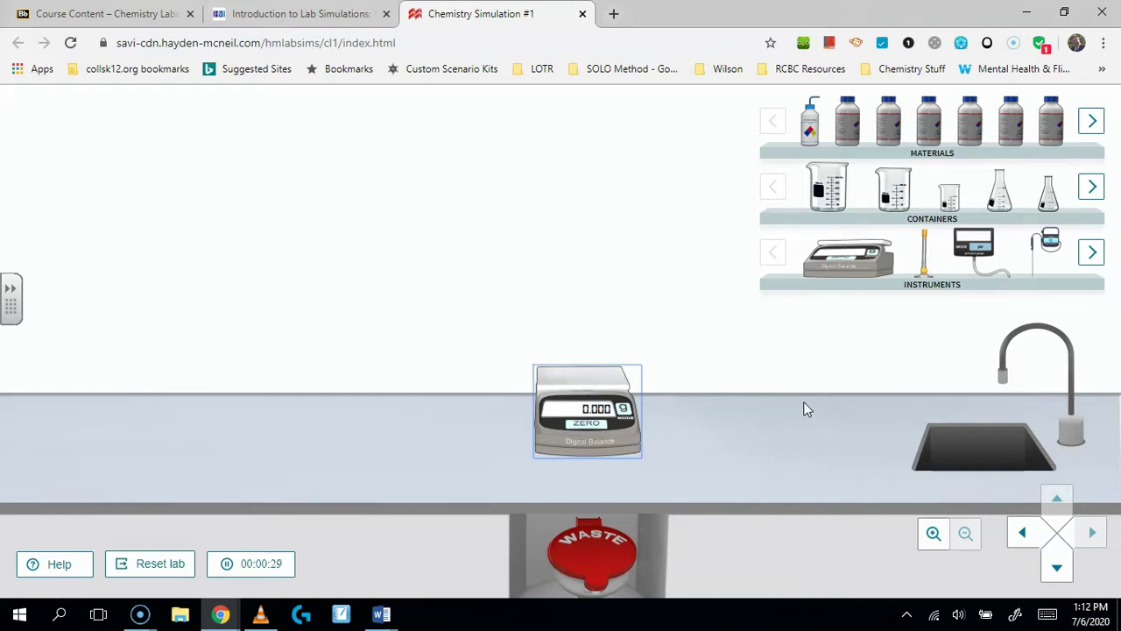
{"action": "left_click_drag", "start_coordinate": [824, 200], "coordinate": [760, 430]}
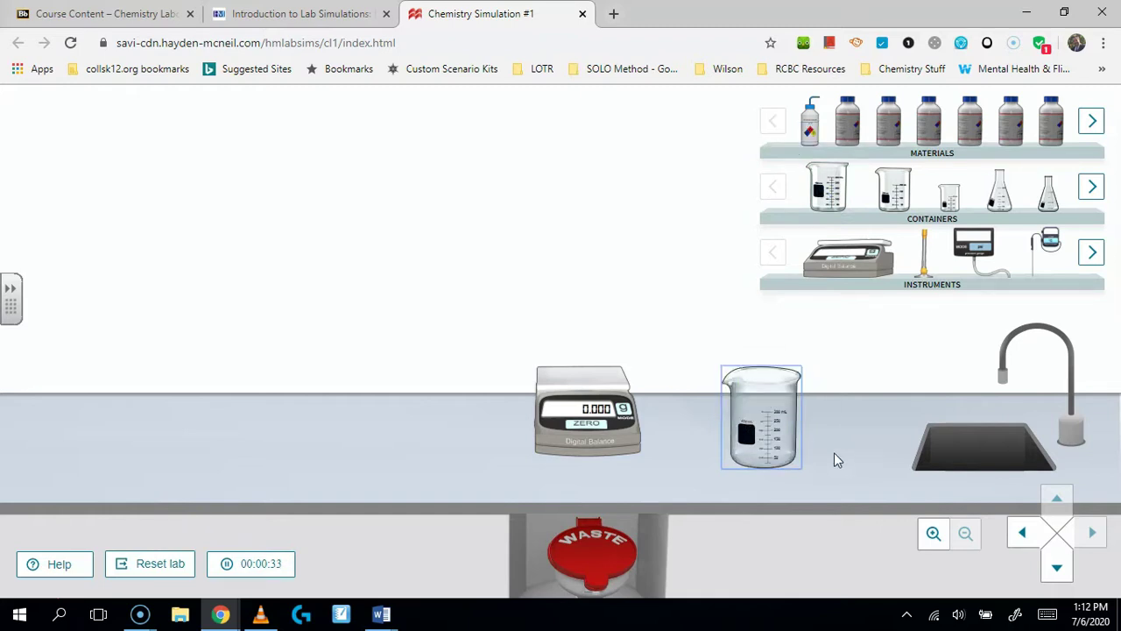
{"action": "left_click_drag", "start_coordinate": [758, 386], "coordinate": [589, 366]}
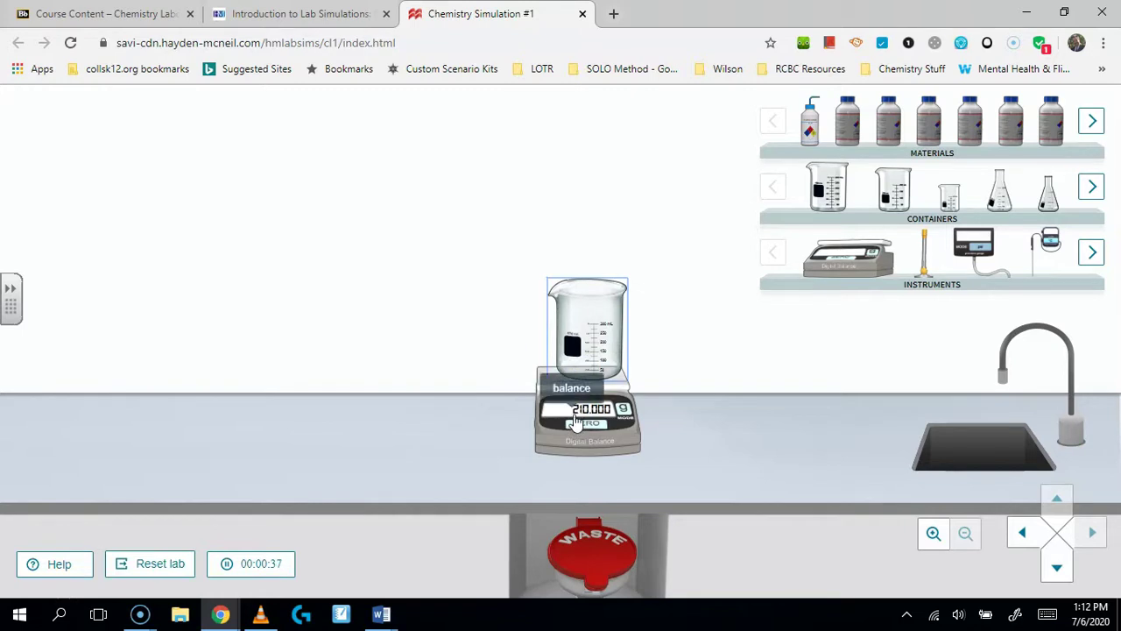
{"action": "left_click_drag", "start_coordinate": [594, 366], "coordinate": [759, 394]}
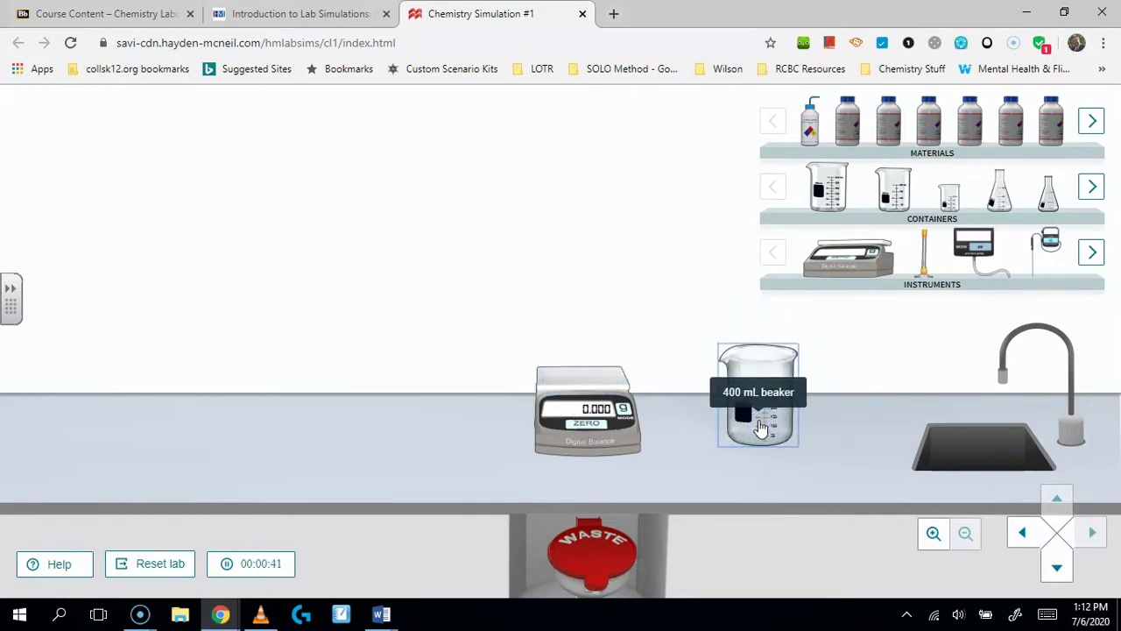
{"action": "left_click_drag", "start_coordinate": [760, 427], "coordinate": [815, 183]}
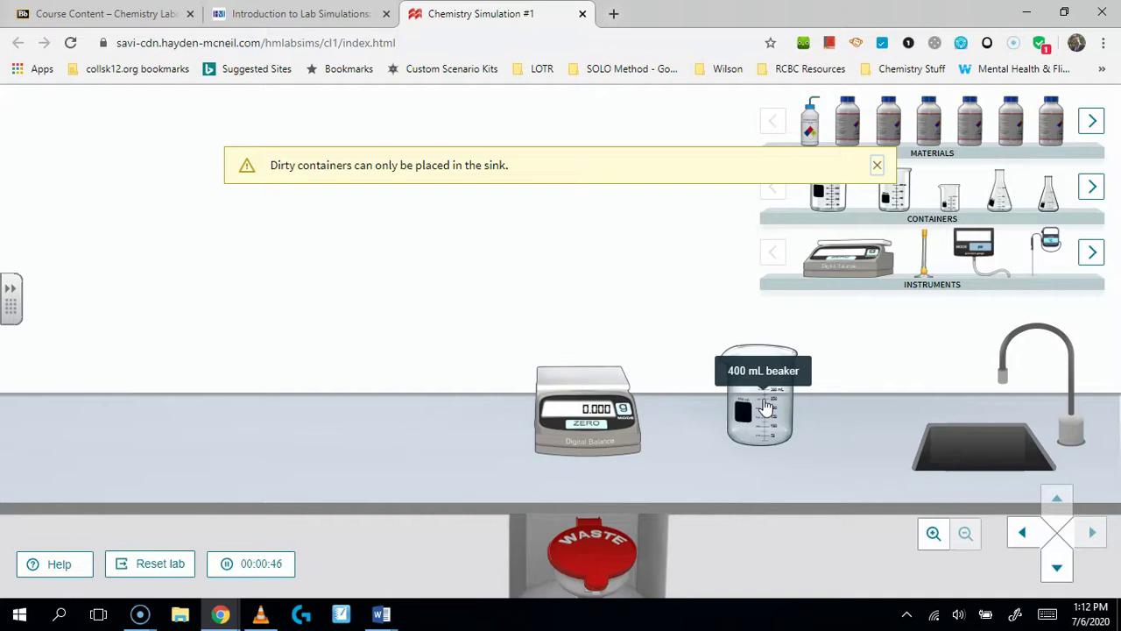
{"action": "left_click_drag", "start_coordinate": [764, 404], "coordinate": [1010, 435]}
{"action": "left_click", "coordinate": [961, 426]}
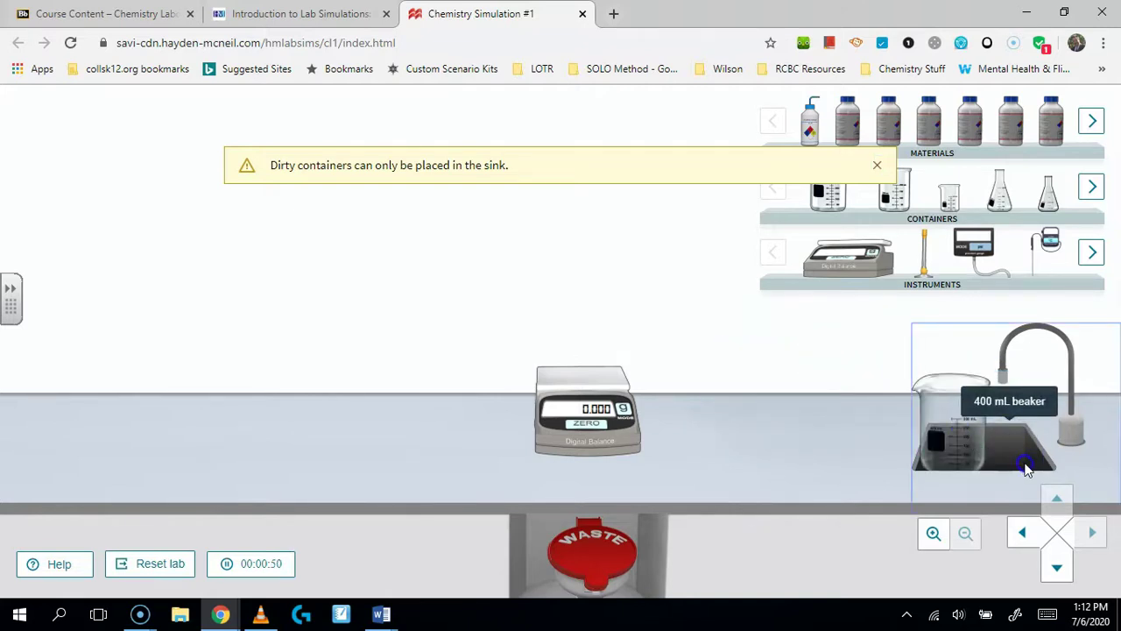
- Dismiss the dirty-container warning, put a 50 mL beaker on the bench, and browse the container and material shelves
{"action": "left_click", "coordinate": [876, 166]}
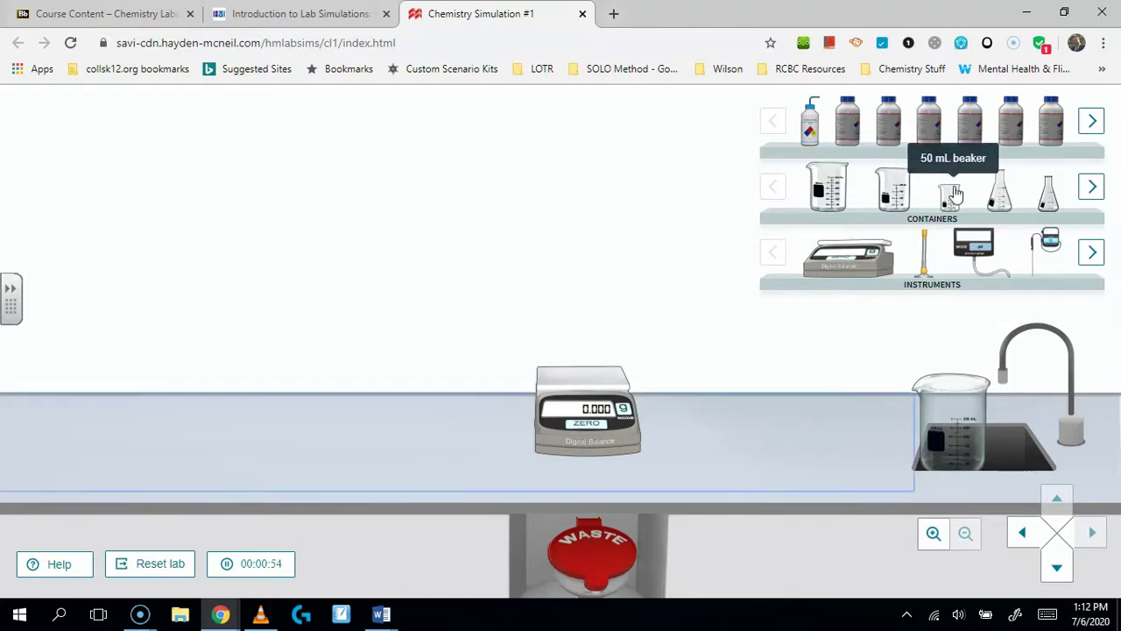
{"action": "left_click_drag", "start_coordinate": [950, 194], "coordinate": [733, 380]}
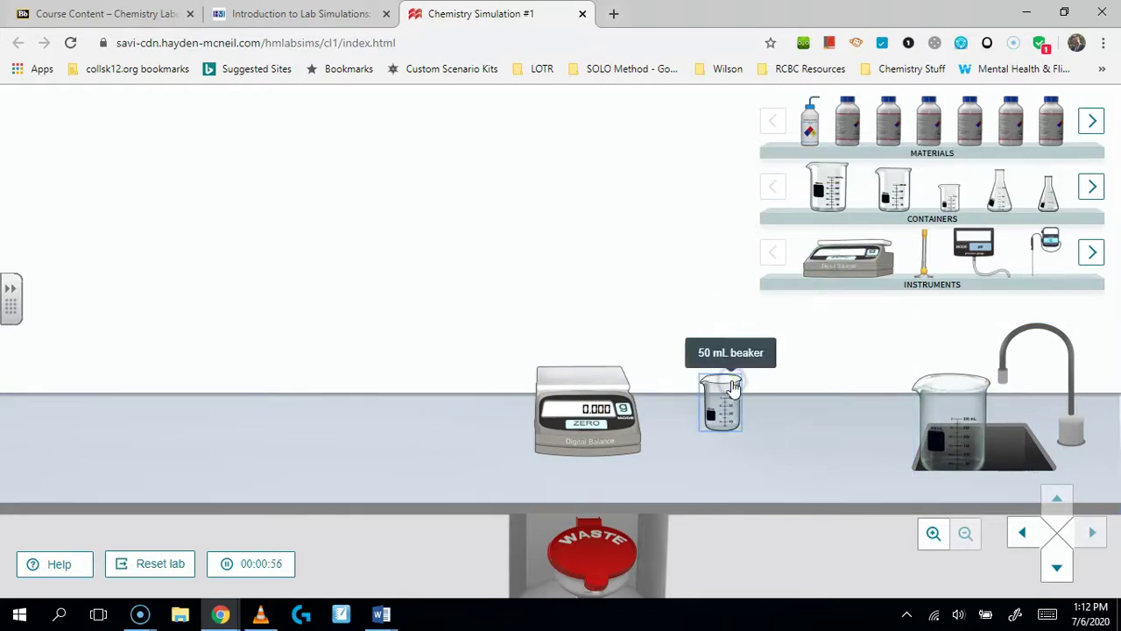
{"action": "left_click", "coordinate": [1090, 187]}
{"action": "left_click", "coordinate": [1087, 188]}
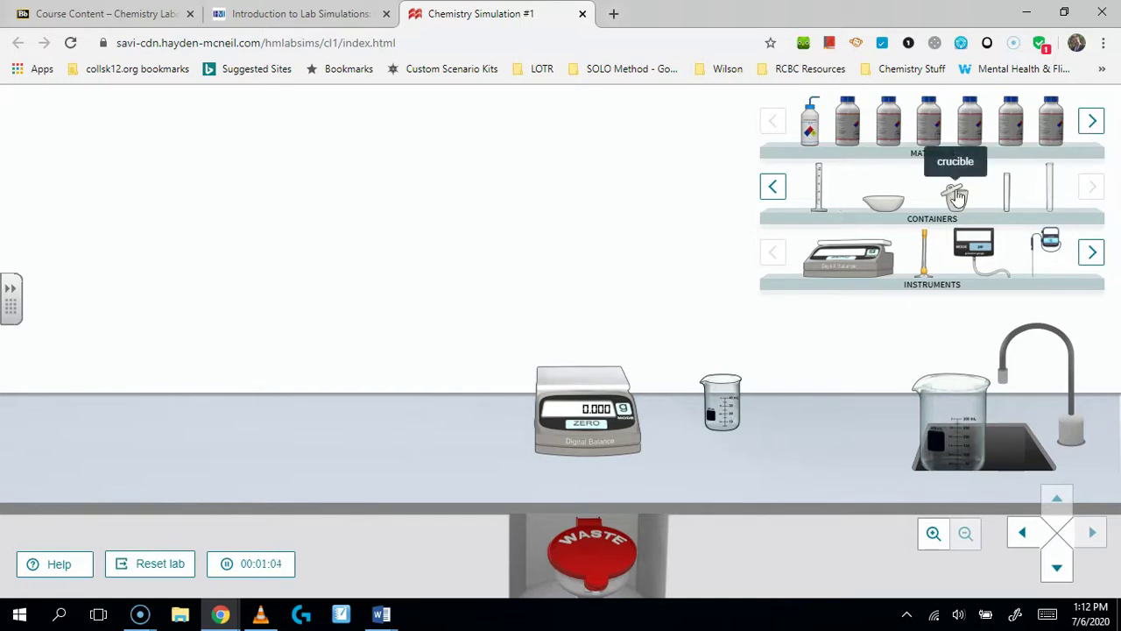
{"action": "left_click", "coordinate": [773, 187]}
{"action": "left_click", "coordinate": [773, 188]}
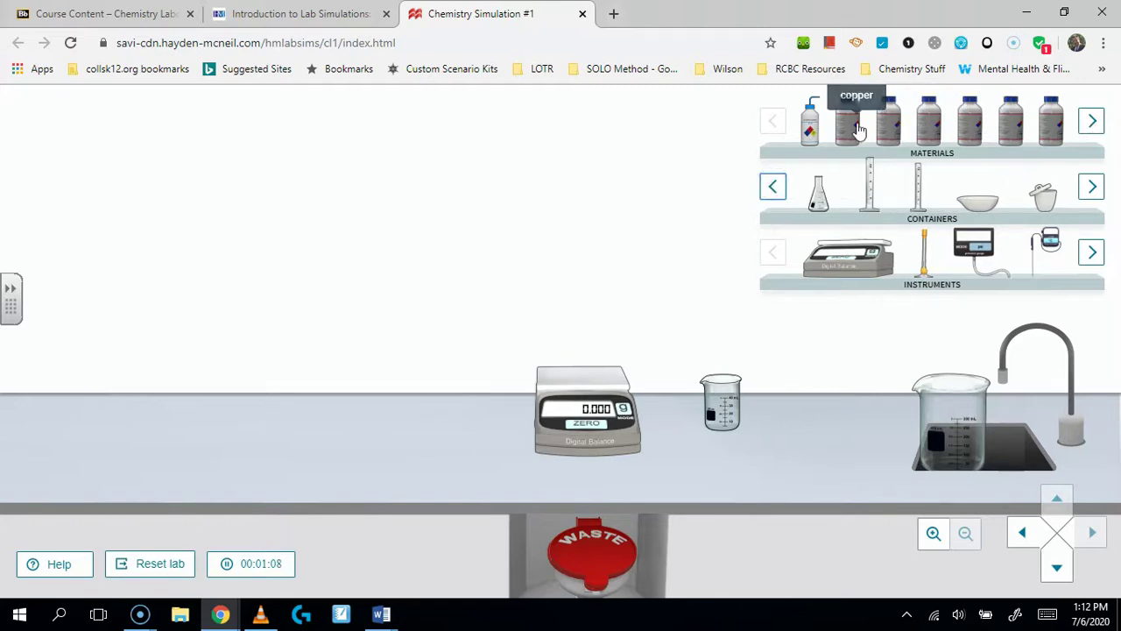
{"action": "left_click", "coordinate": [1089, 117]}
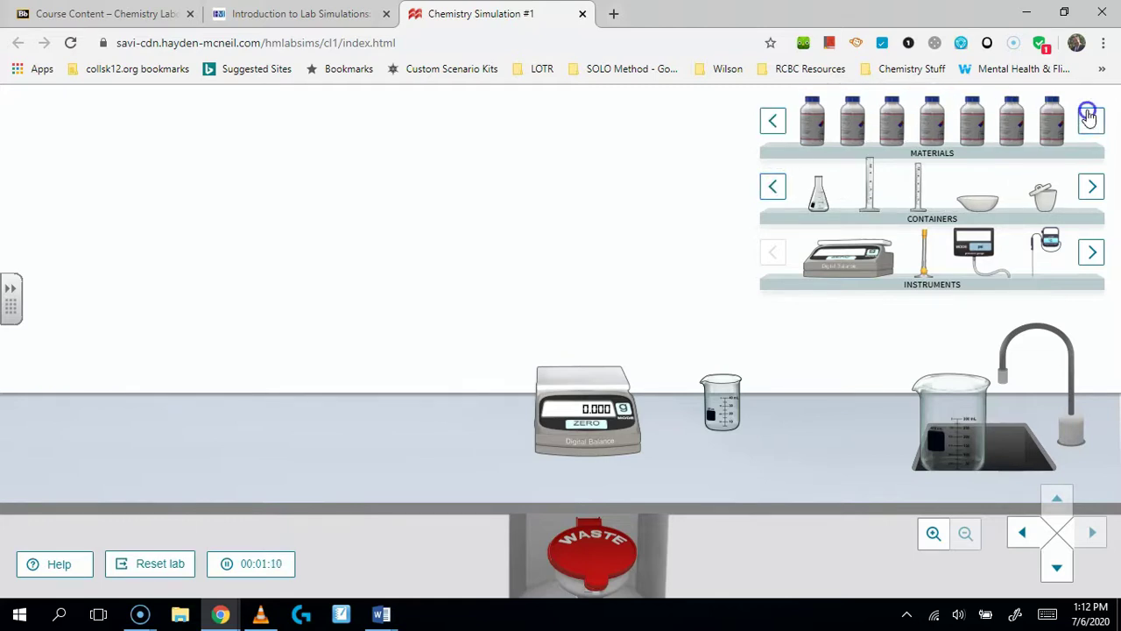
{"action": "left_click", "coordinate": [1089, 117]}
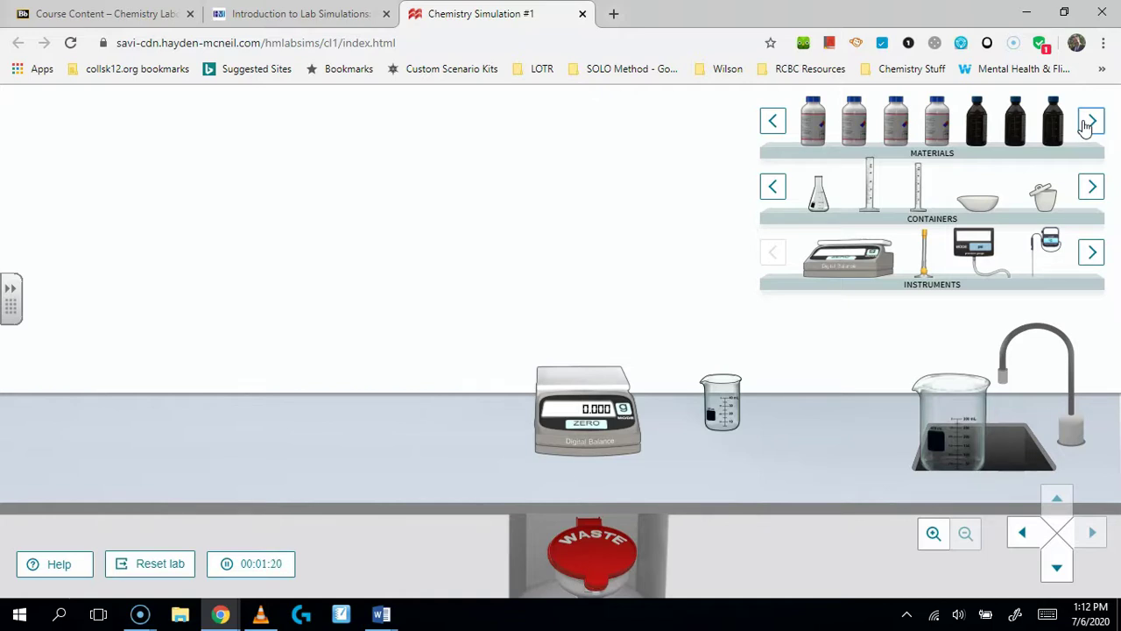
- Add 15.3 mL of water from the wash bottle to the 50 mL beaker
{"action": "left_click", "coordinate": [772, 123]}
{"action": "left_click_drag", "start_coordinate": [811, 127], "coordinate": [725, 397]}
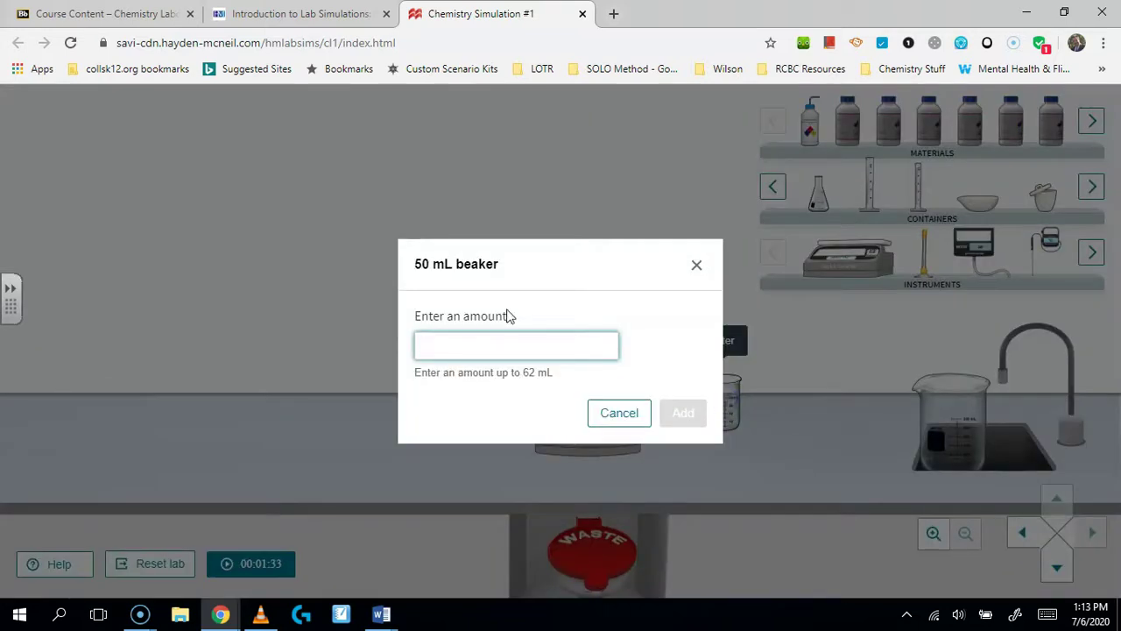
{"action": "type", "text": "15.3"}
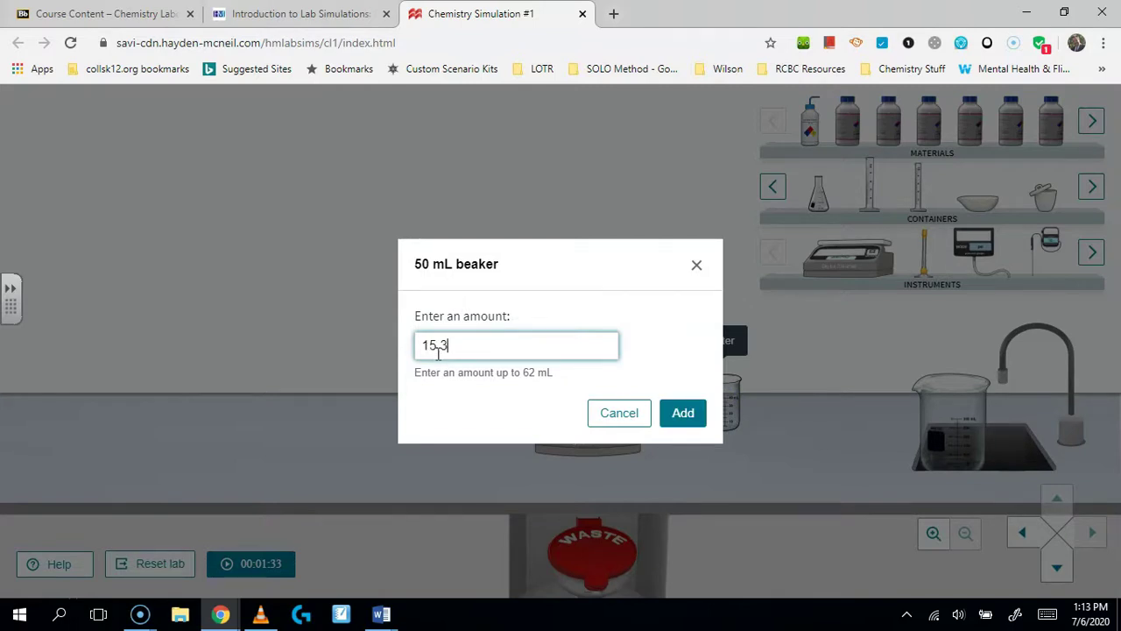
{"action": "left_click", "coordinate": [677, 417]}
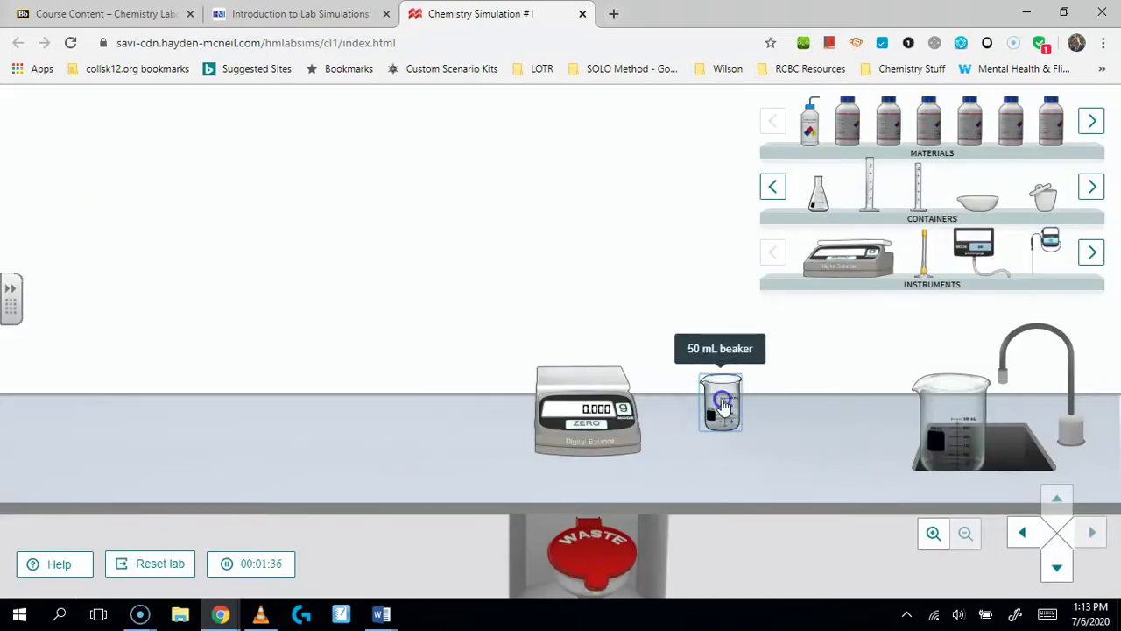
- Weigh the water-filled 50 mL beaker on the balance (47.300 g), then move it to the sink
{"action": "left_click_drag", "start_coordinate": [720, 398], "coordinate": [588, 362]}
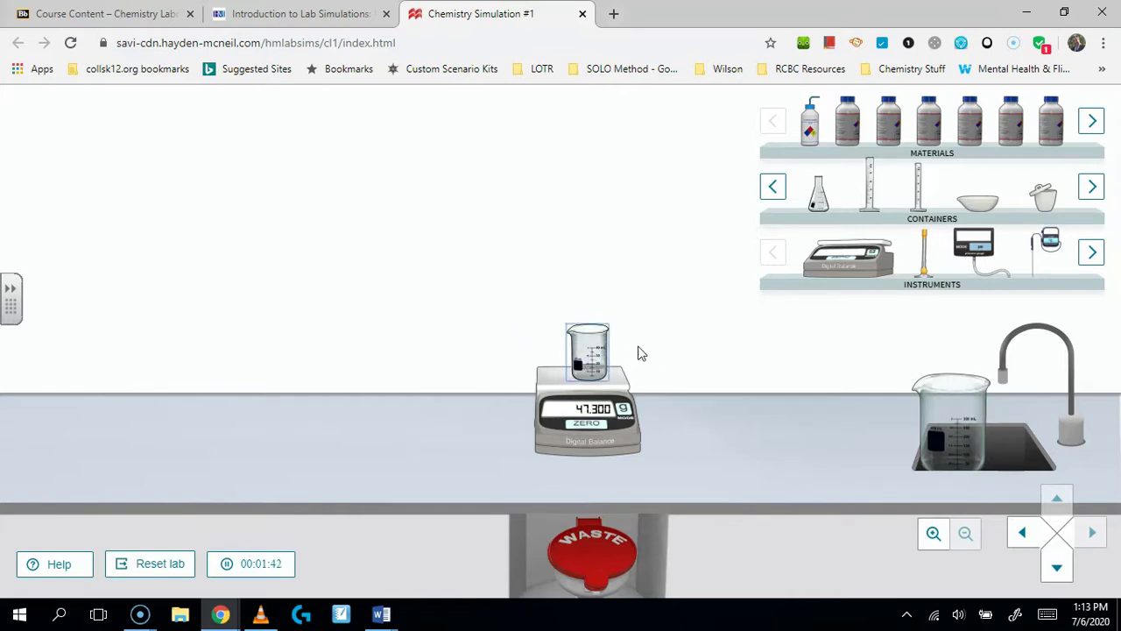
{"action": "left_click_drag", "start_coordinate": [594, 356], "coordinate": [602, 530]}
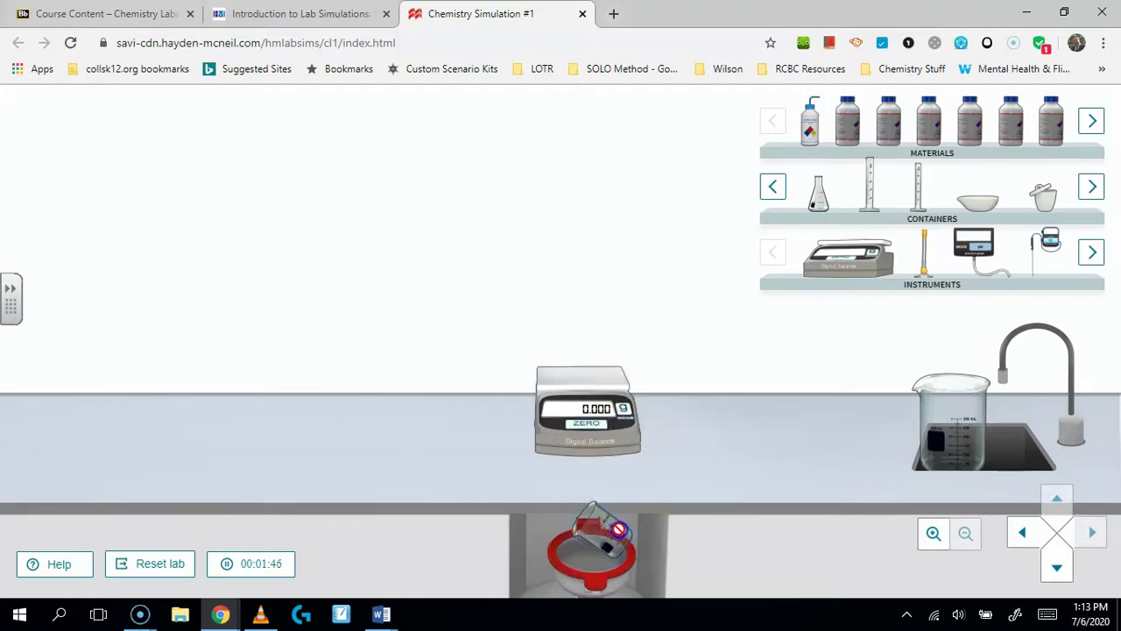
{"action": "left_click_drag", "start_coordinate": [589, 355], "coordinate": [1028, 471]}
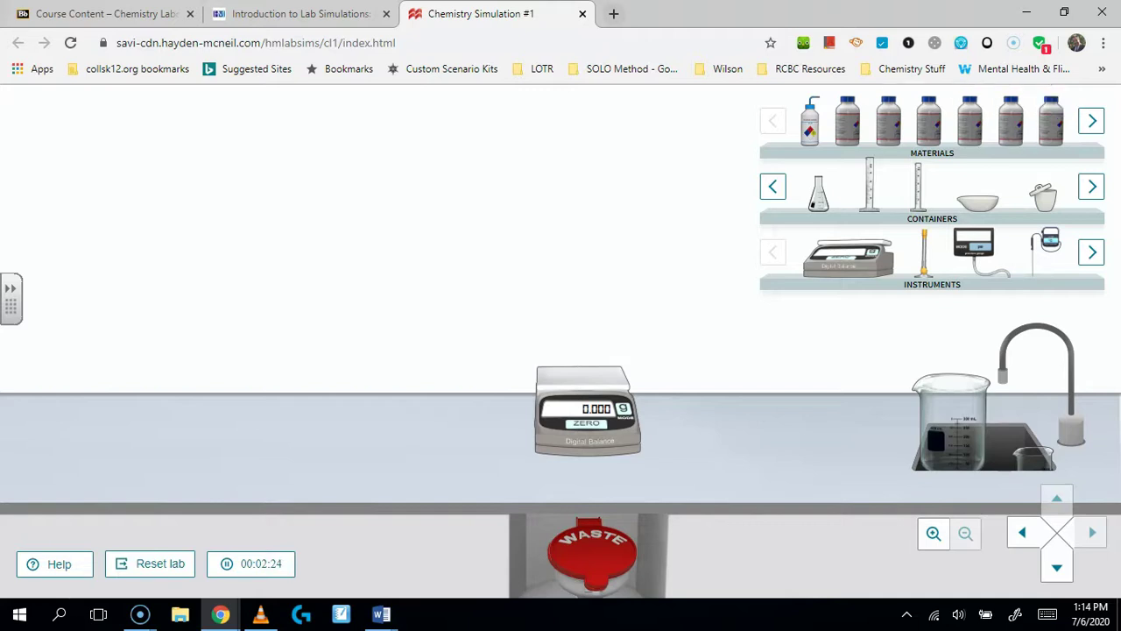
- Close the Chemistry Simulation #1 tab and bring up the MC - Intro to Virtual Lab quiz page
{"action": "left_click", "coordinate": [582, 14]}
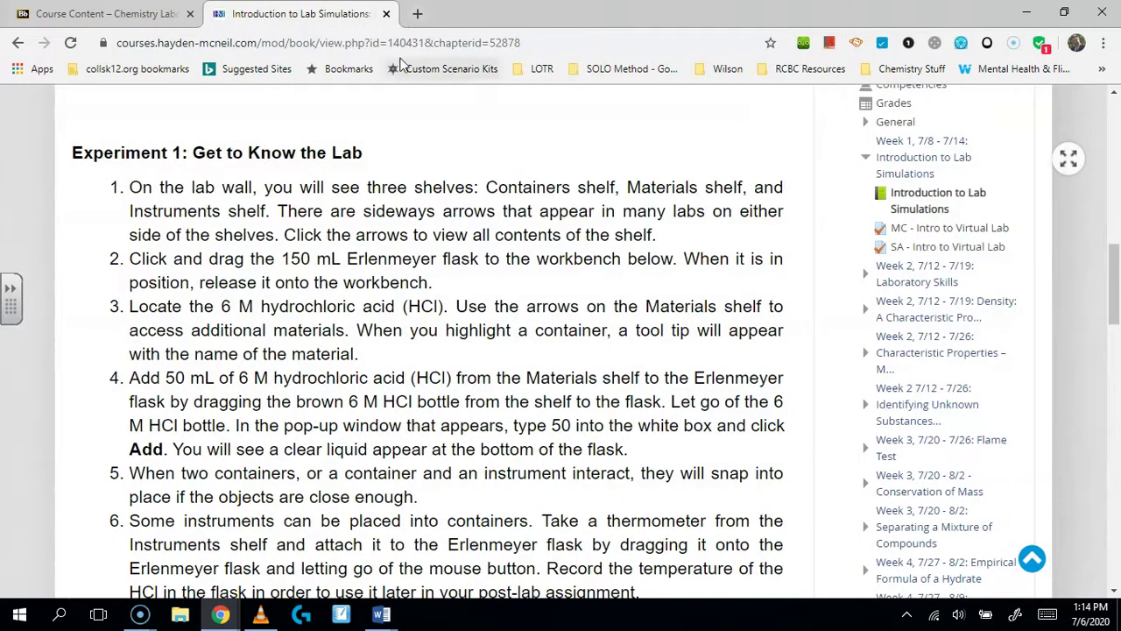
{"action": "scroll", "coordinate": [473, 379], "scroll_direction": "down", "scroll_amount": 5}
{"action": "scroll", "coordinate": [473, 378], "scroll_direction": "up", "scroll_amount": 6}
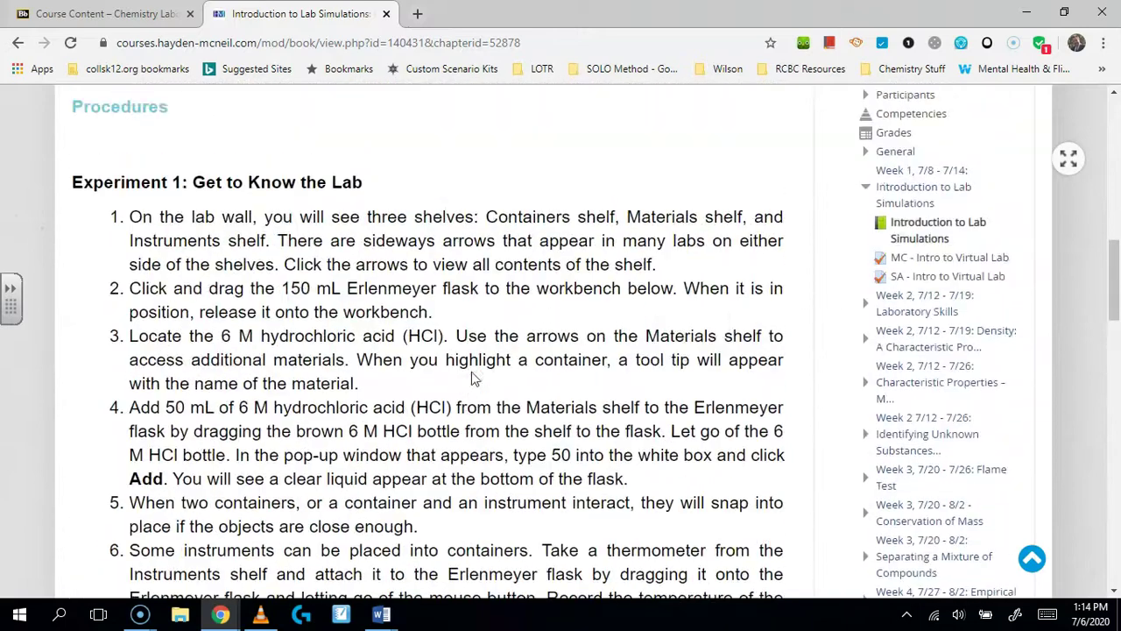
{"action": "left_click", "coordinate": [931, 261]}
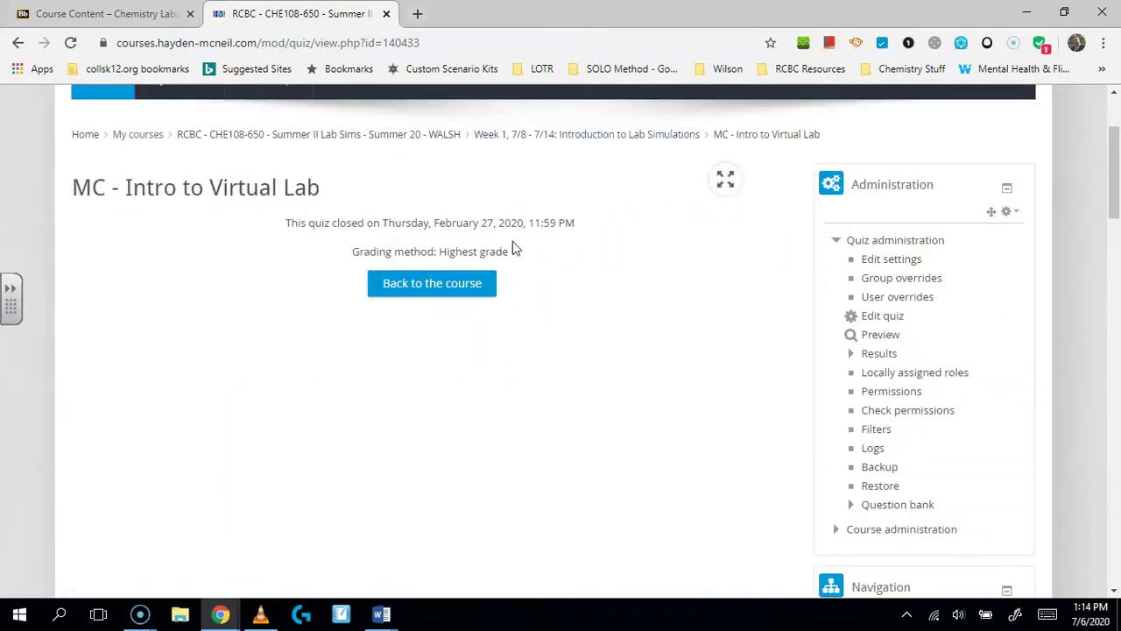
{"action": "left_click", "coordinate": [433, 294]}
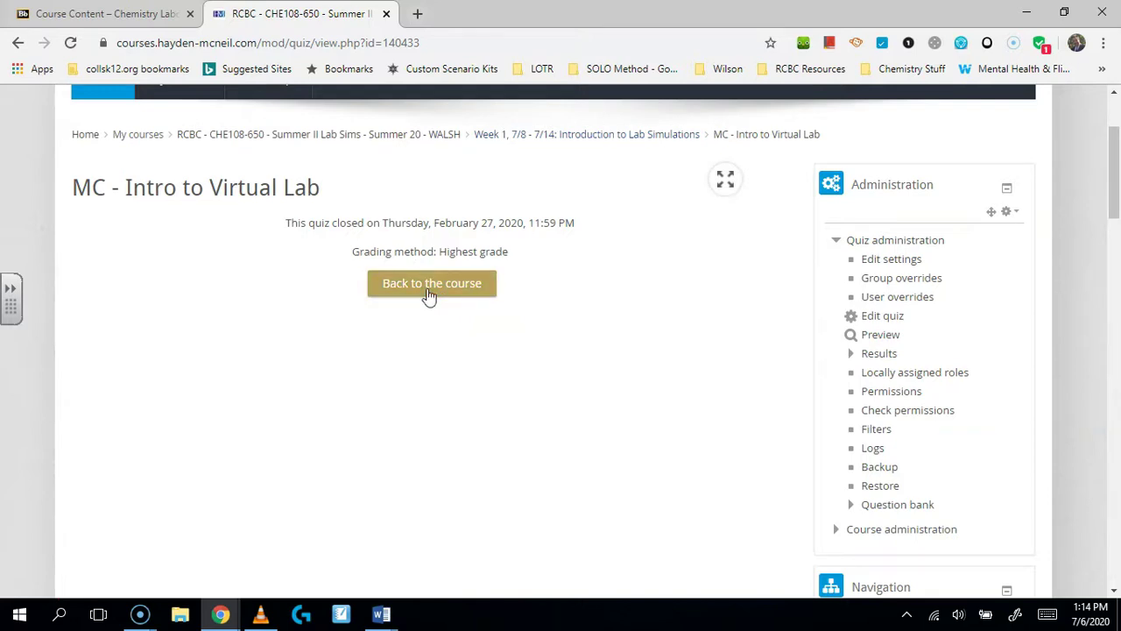